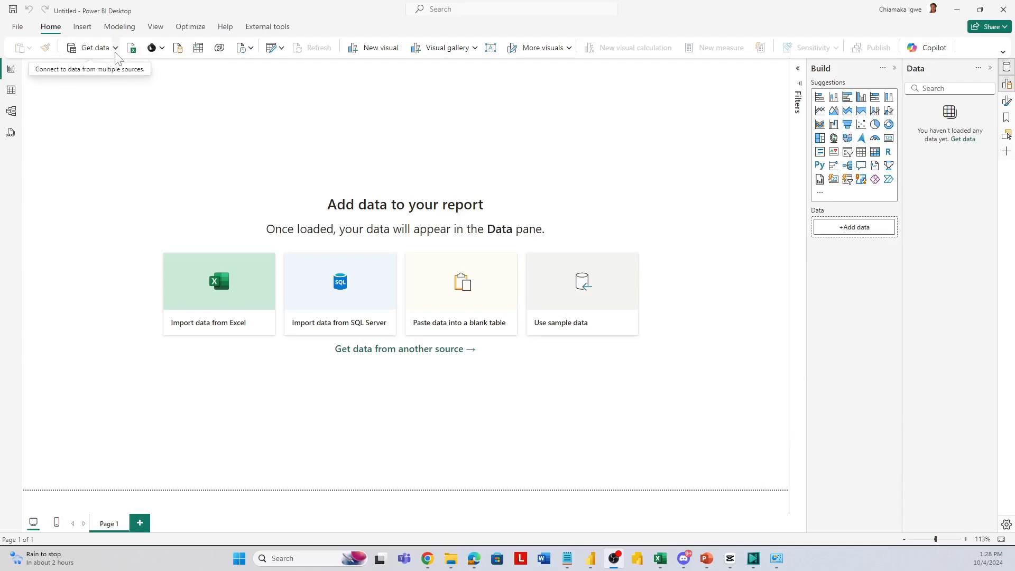
Import the warehouse_messy_data text/CSV file and open it for data transformation
{"action": "left_click", "coordinate": [116, 53]}
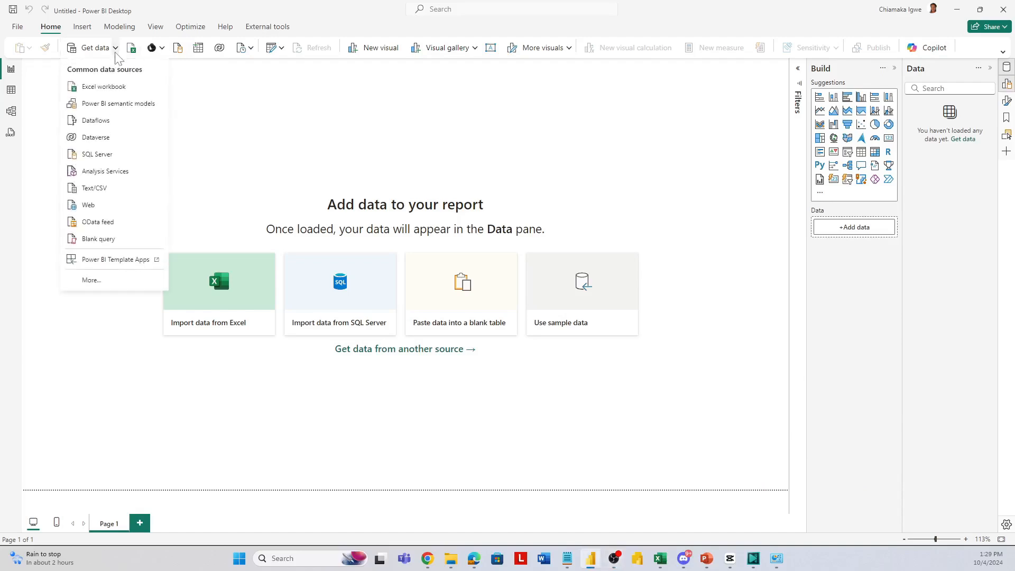
{"action": "left_click", "coordinate": [95, 189]}
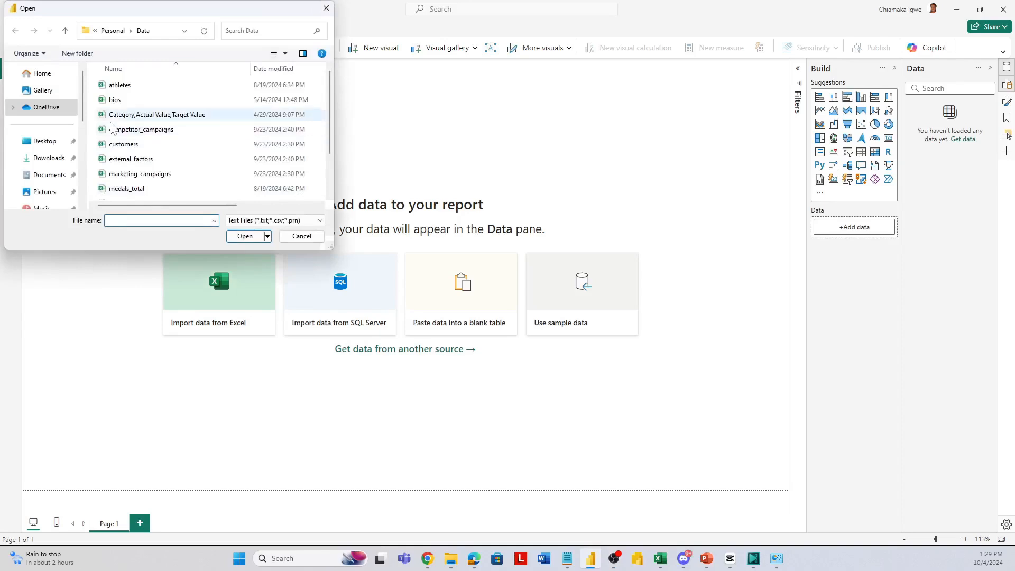
{"action": "scroll", "coordinate": [143, 158], "scroll_direction": "down", "scroll_amount": 2}
{"action": "left_click", "coordinate": [147, 195]}
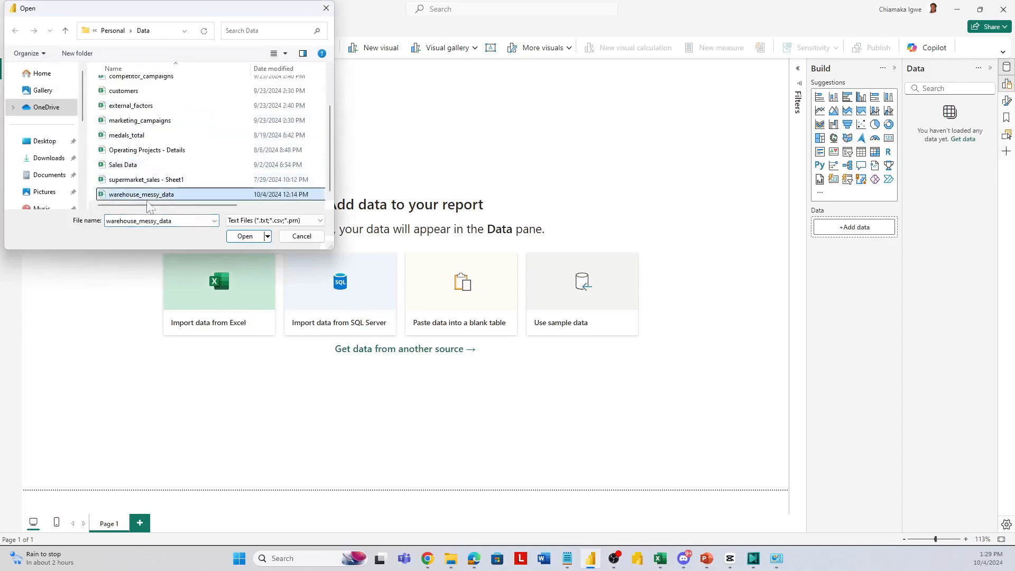
{"action": "left_click", "coordinate": [244, 236]}
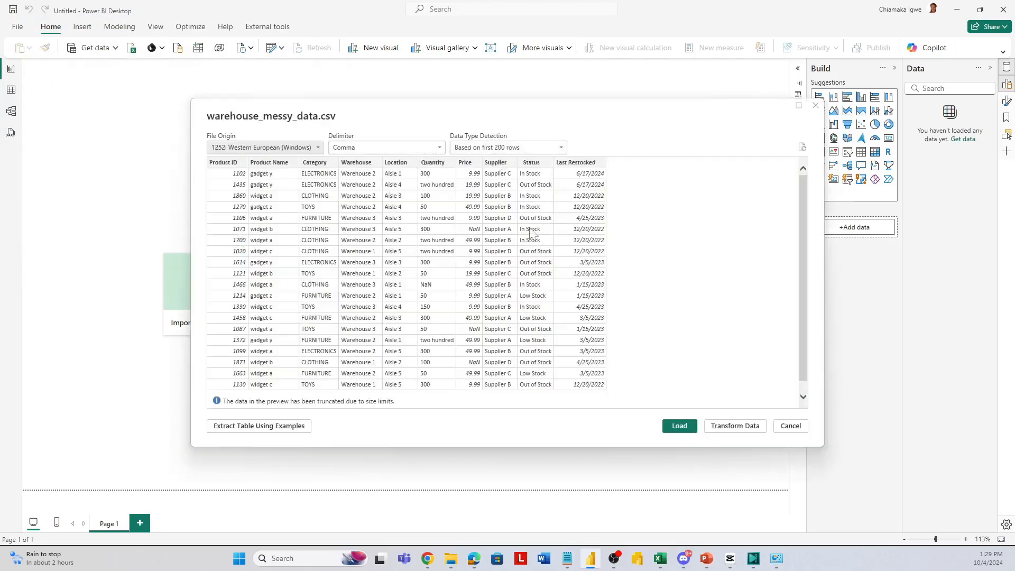
{"action": "left_click", "coordinate": [748, 437]}
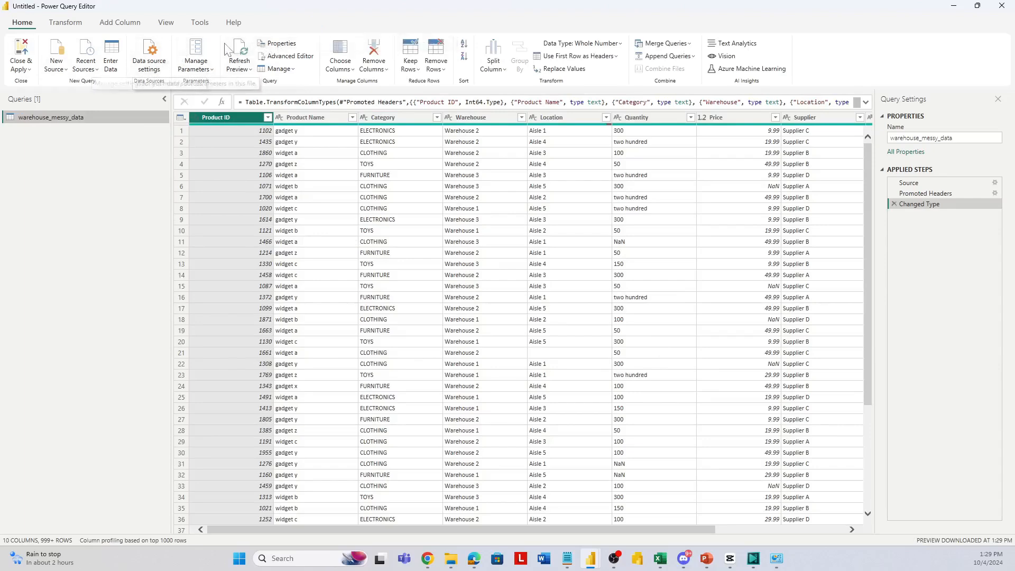
{"action": "left_click", "coordinate": [64, 73]}
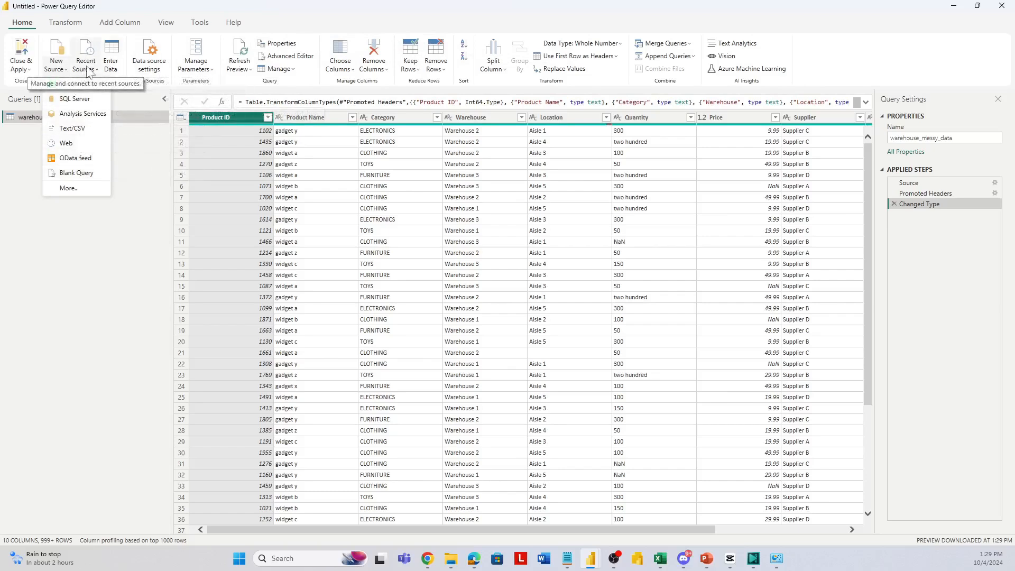
{"action": "left_click", "coordinate": [354, 74]}
{"action": "left_click", "coordinate": [355, 75]}
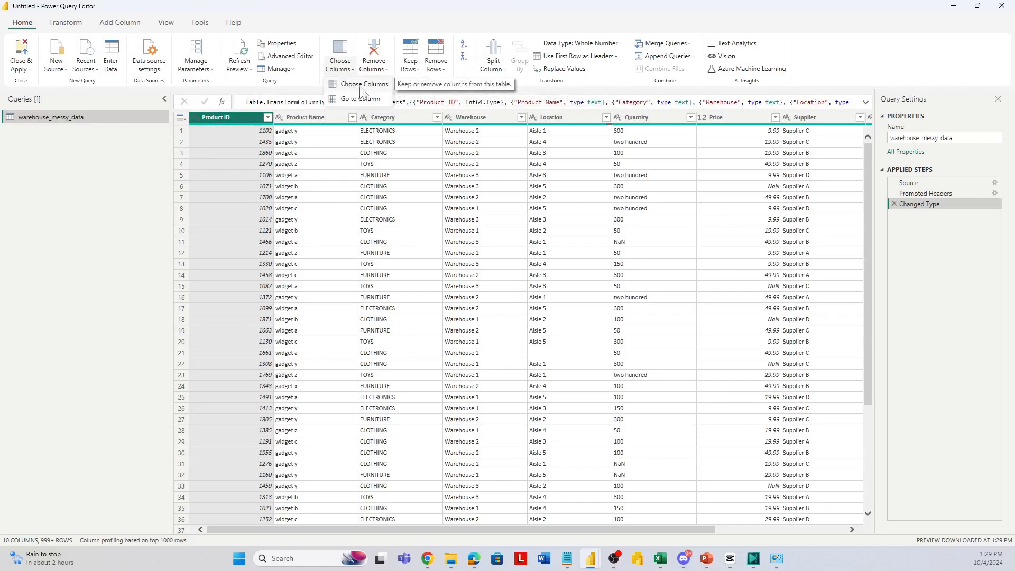
{"action": "left_click", "coordinate": [362, 87]}
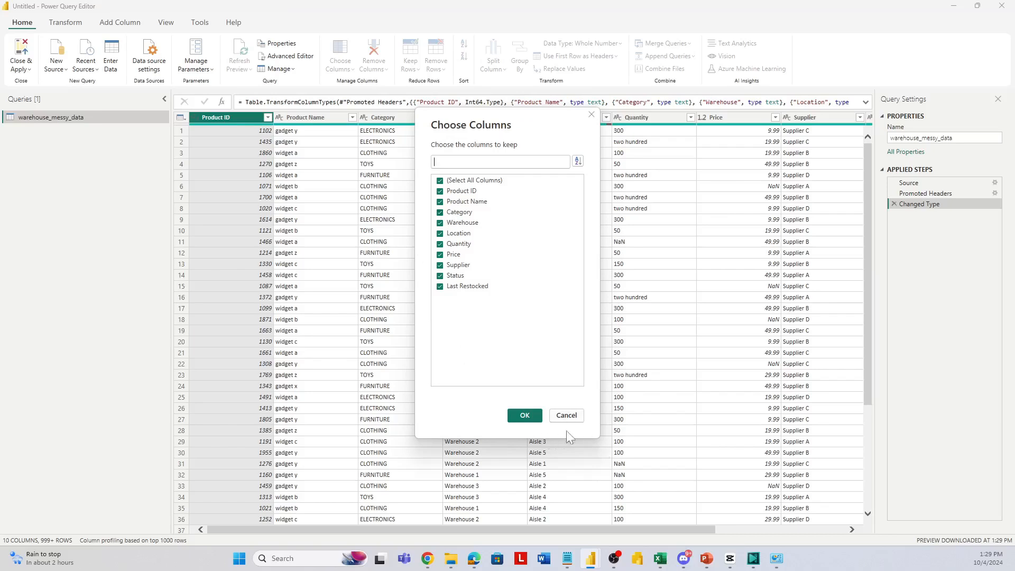
{"action": "left_click", "coordinate": [566, 416]}
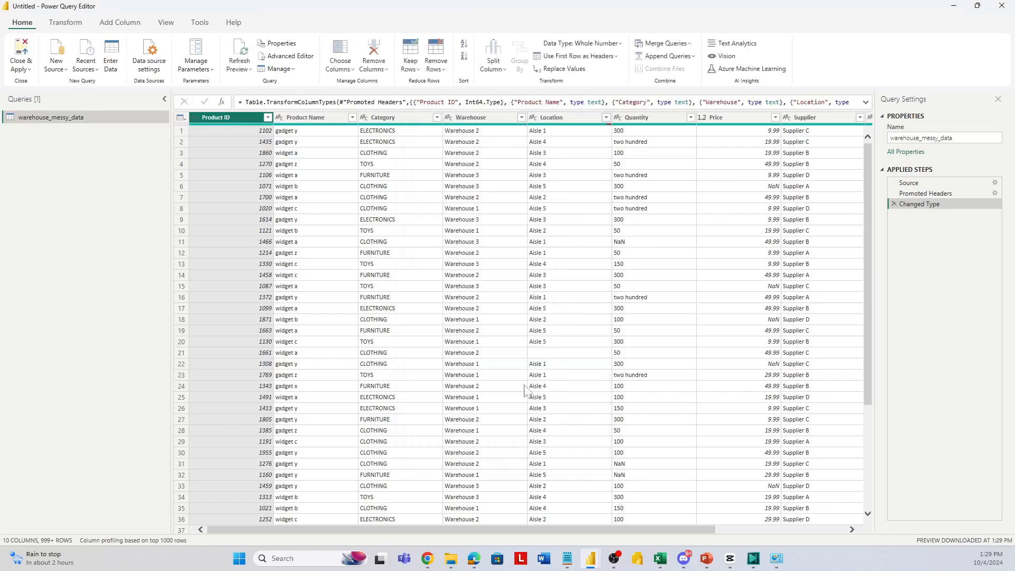
{"action": "left_click", "coordinate": [388, 73]}
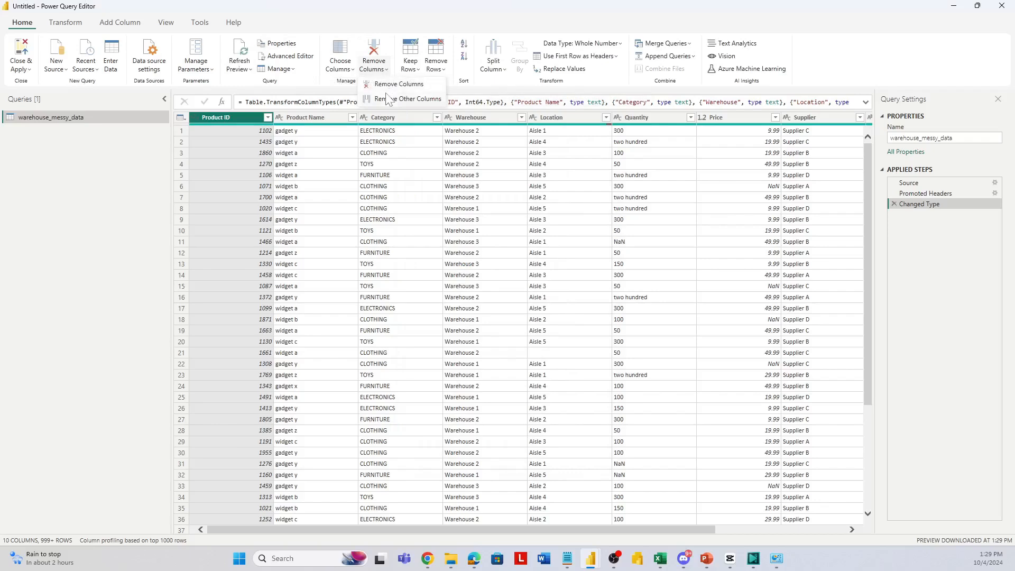
{"action": "left_click", "coordinate": [415, 73]}
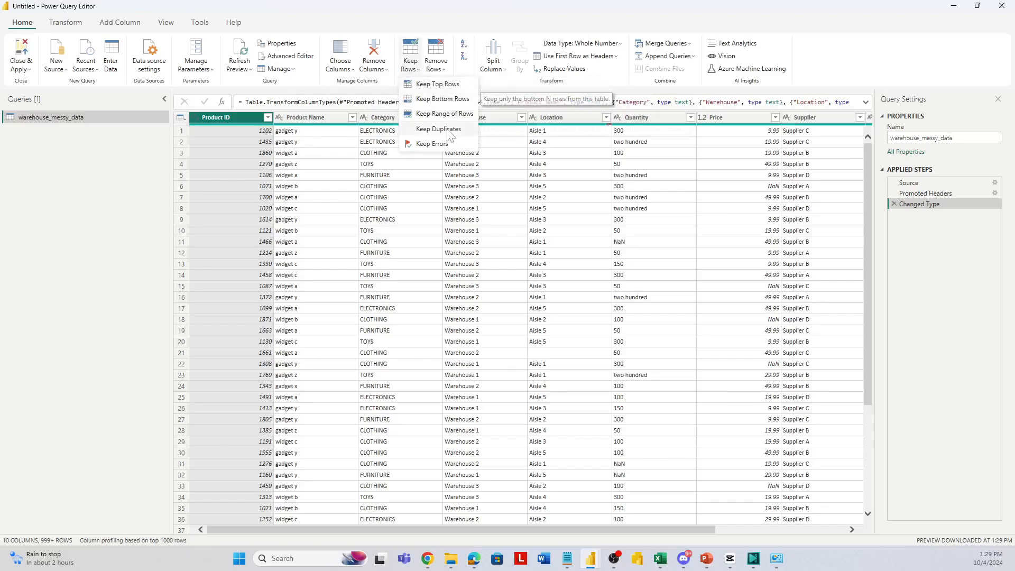
{"action": "left_click", "coordinate": [447, 75]}
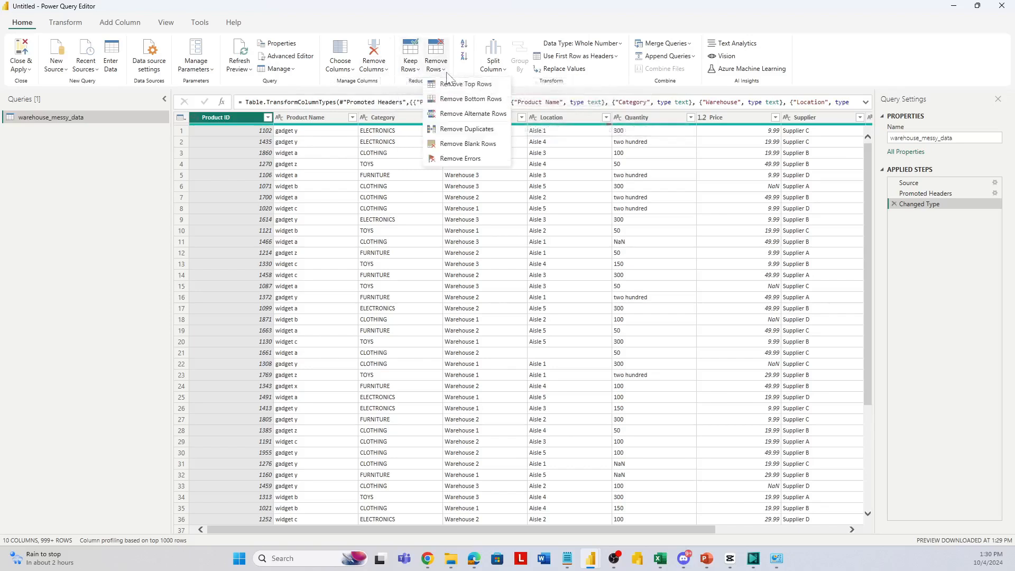
{"action": "left_click", "coordinate": [503, 72]}
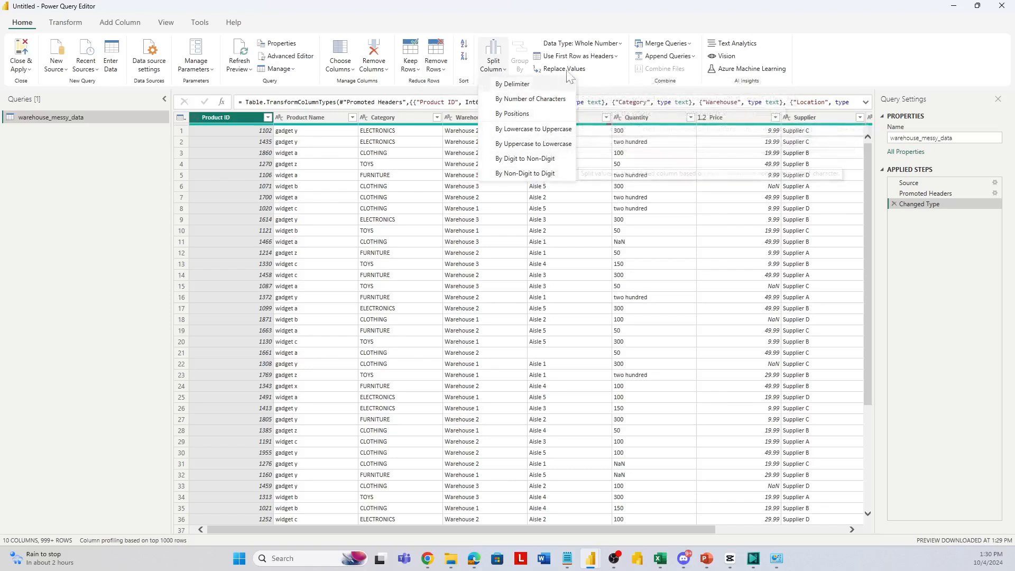
{"action": "left_click", "coordinate": [619, 45]}
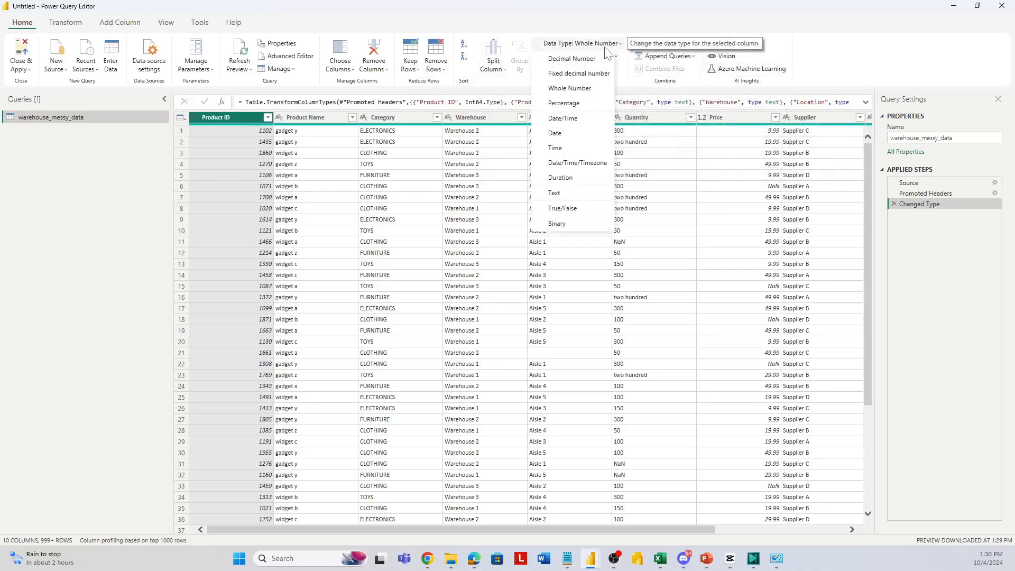
{"action": "left_click", "coordinate": [631, 75]}
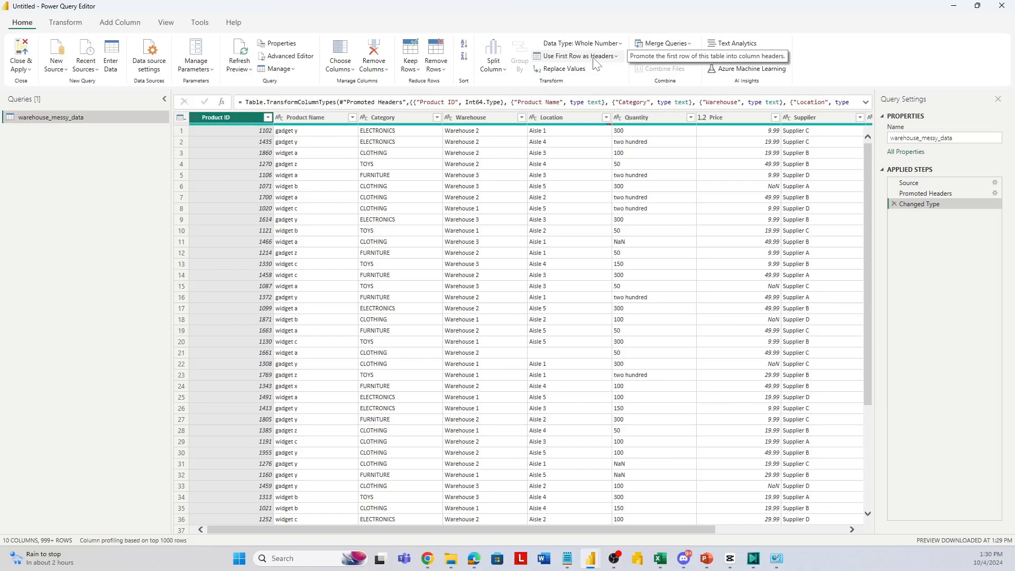
{"action": "left_click", "coordinate": [614, 57]}
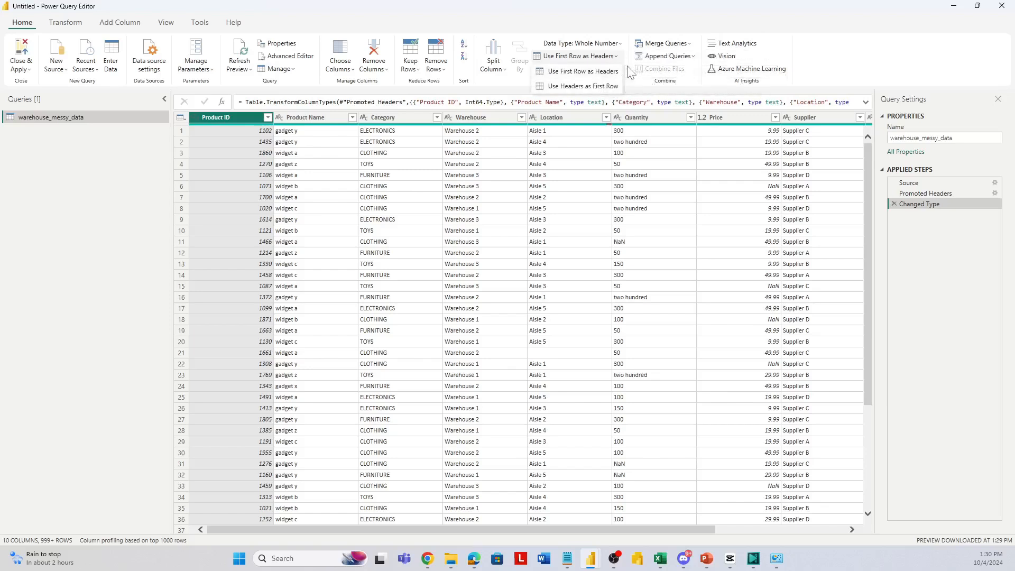
{"action": "left_click", "coordinate": [628, 73]}
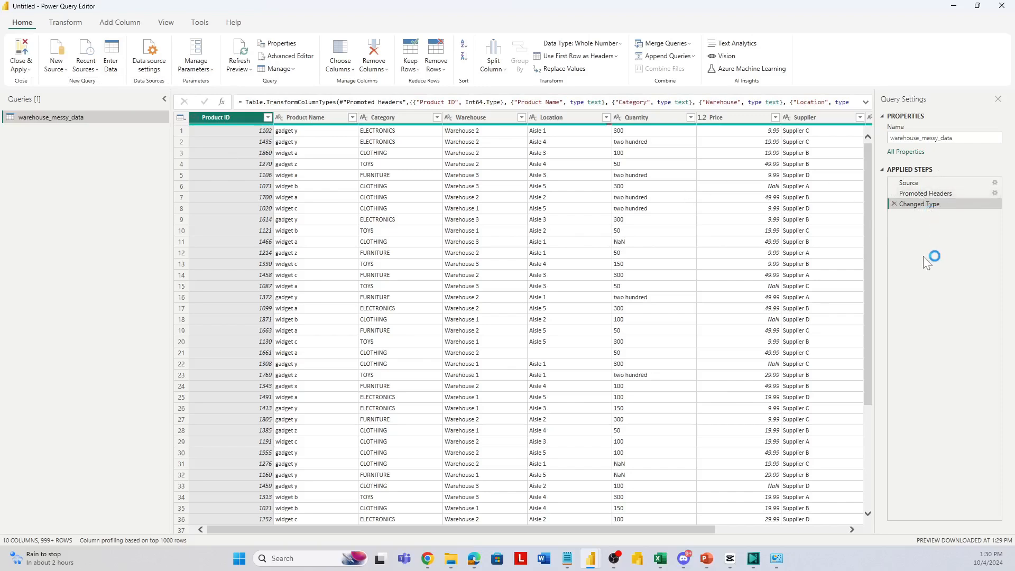
Compare the table at the Promoted Headers and Source applied steps, and check the first-row header options
{"action": "left_click", "coordinate": [918, 195]}
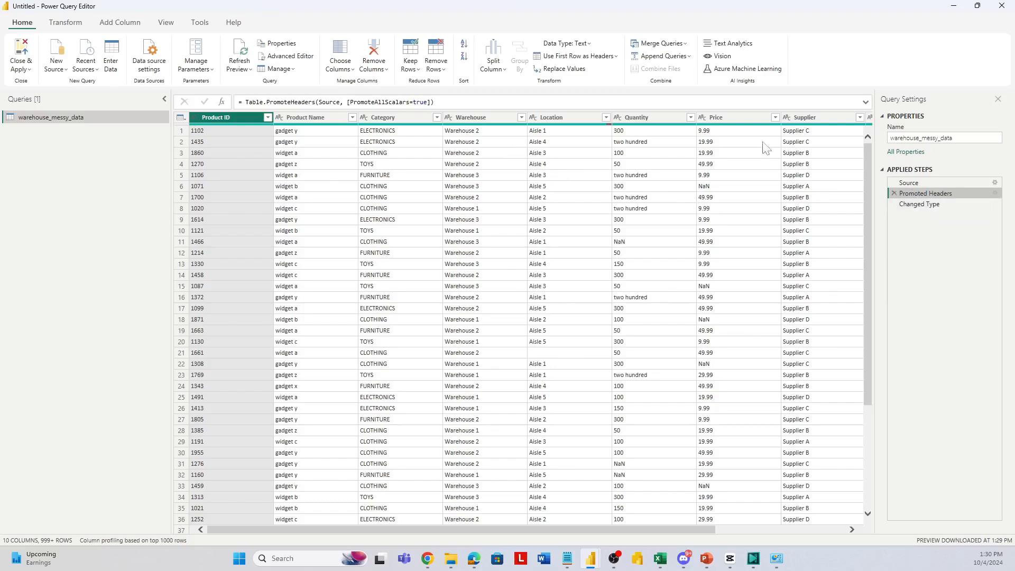
{"action": "left_click", "coordinate": [908, 182]}
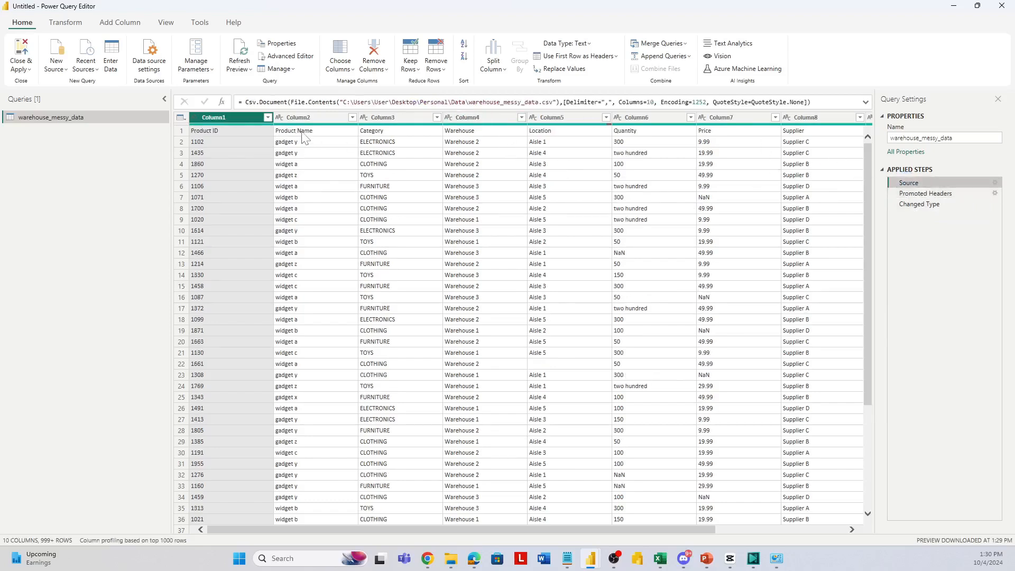
{"action": "left_click", "coordinate": [908, 193]}
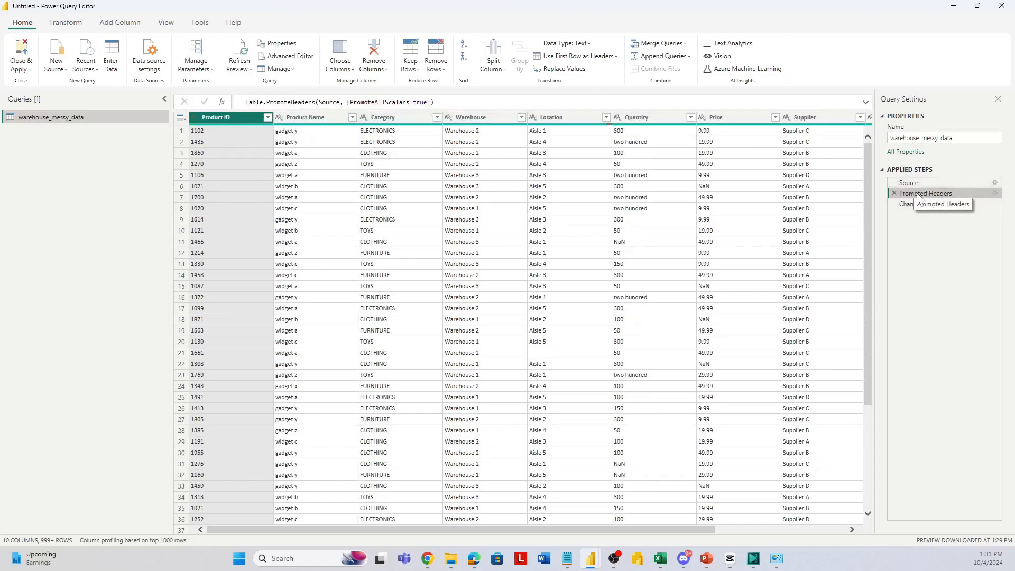
{"action": "left_click", "coordinate": [615, 56]}
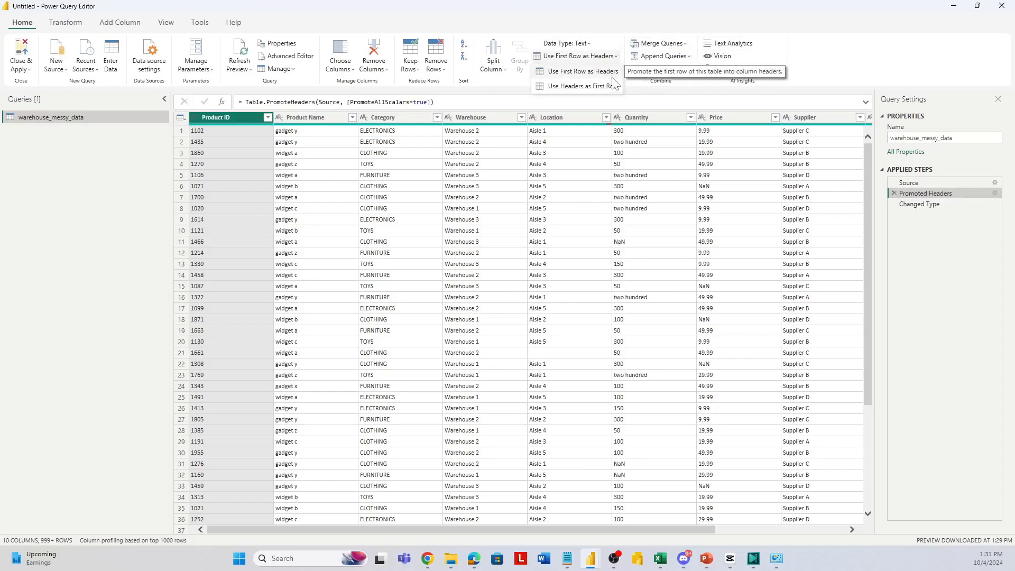
Delete the automatic Changed Type step from the query's applied steps
{"action": "left_click", "coordinate": [931, 201]}
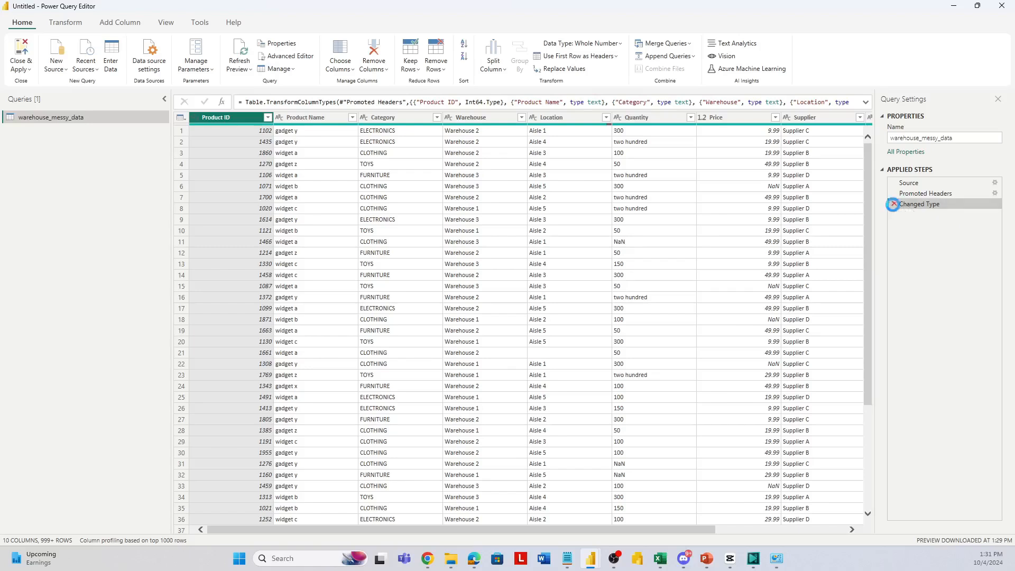
{"action": "left_click", "coordinate": [894, 204]}
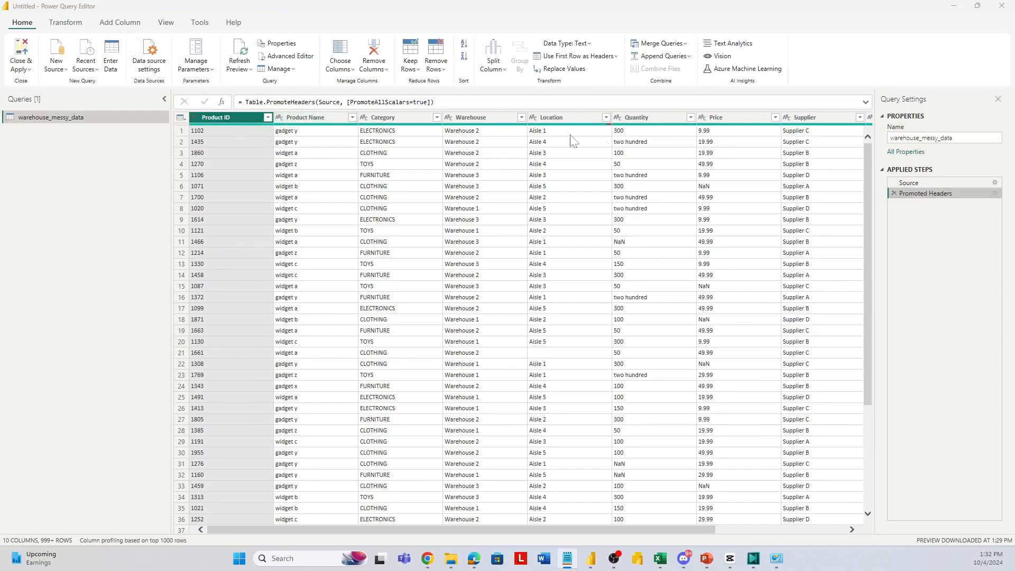
Turn on column quality in the data preview and inspect the Location column's quality details
{"action": "left_click", "coordinate": [166, 23]}
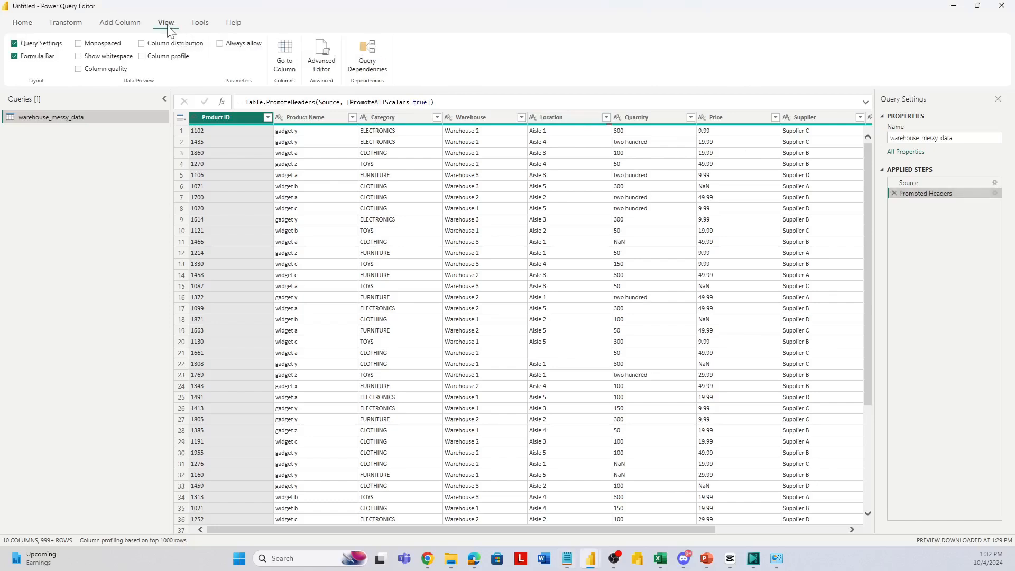
{"action": "left_click", "coordinate": [78, 69]}
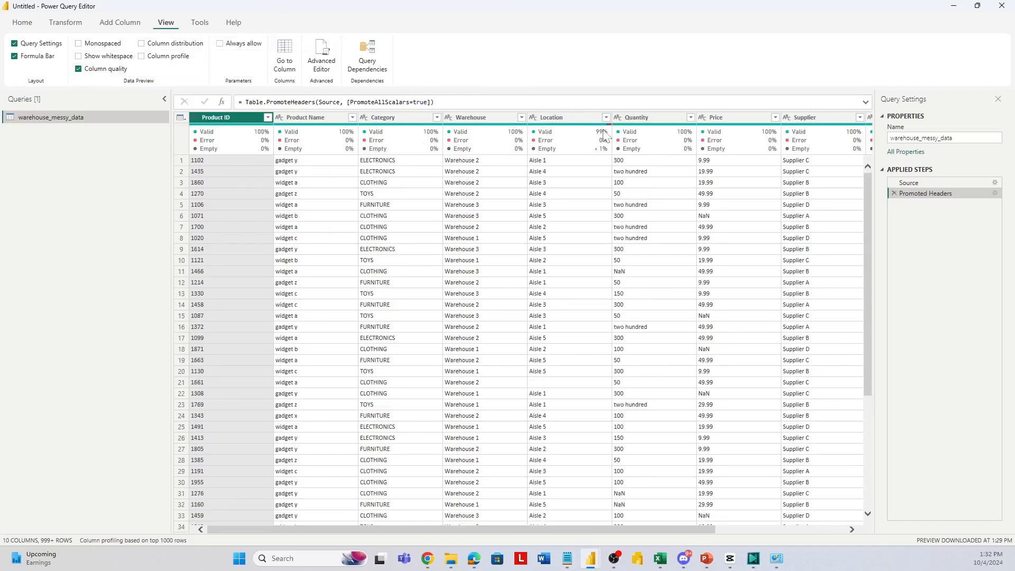
{"action": "mouse_move", "coordinate": [592, 145]}
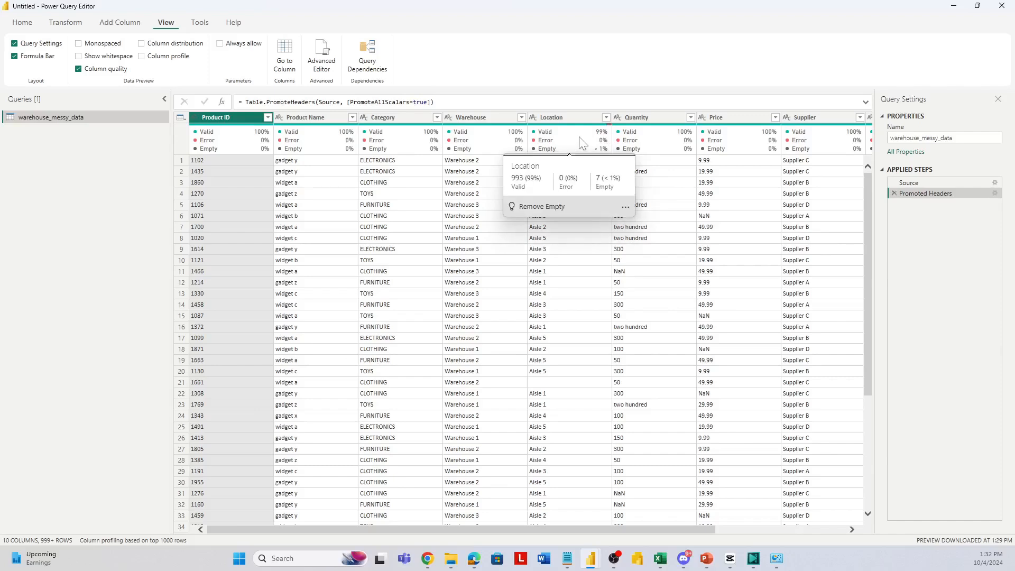
Examine the Location column's statistics and value distribution with column profile and column distribution shown only temporarily
{"action": "left_click", "coordinate": [142, 56]}
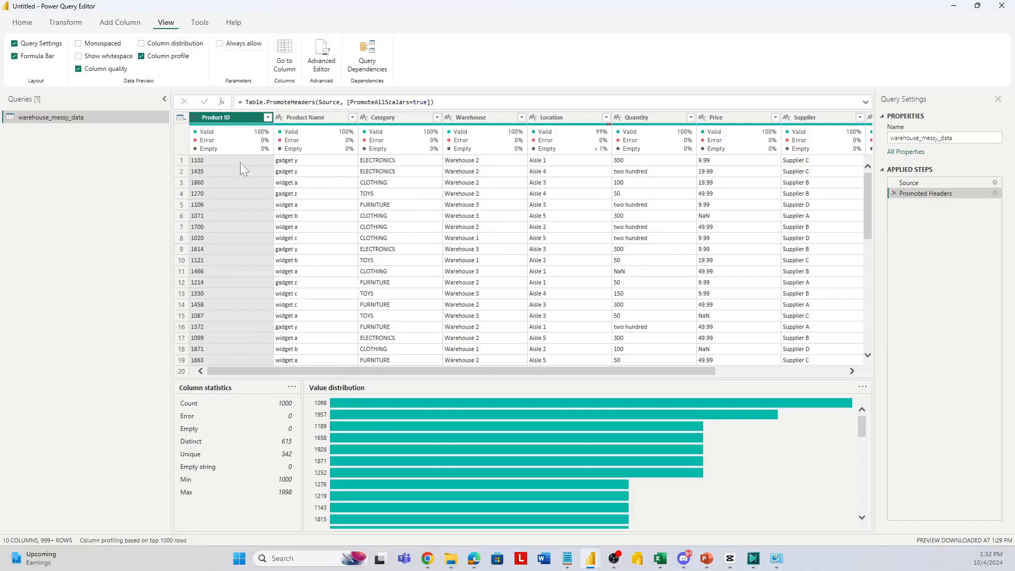
{"action": "left_click", "coordinate": [142, 44]}
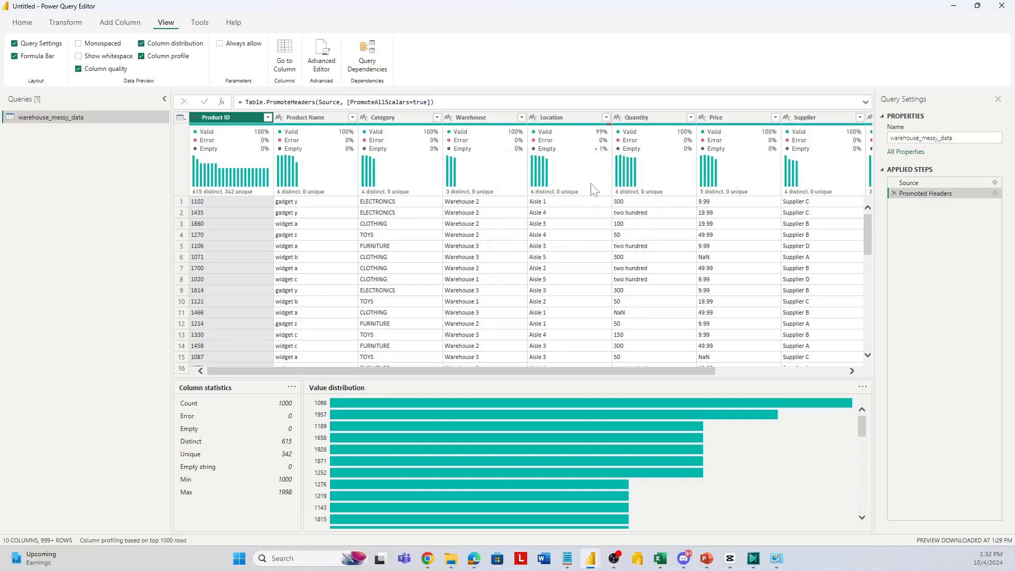
{"action": "left_click", "coordinate": [563, 119]}
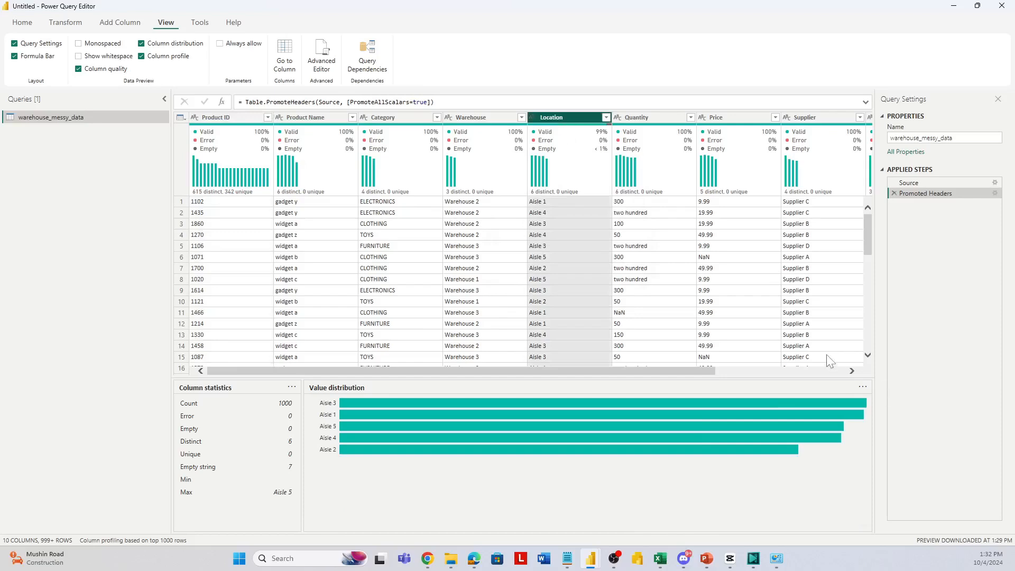
{"action": "left_click", "coordinate": [142, 44]}
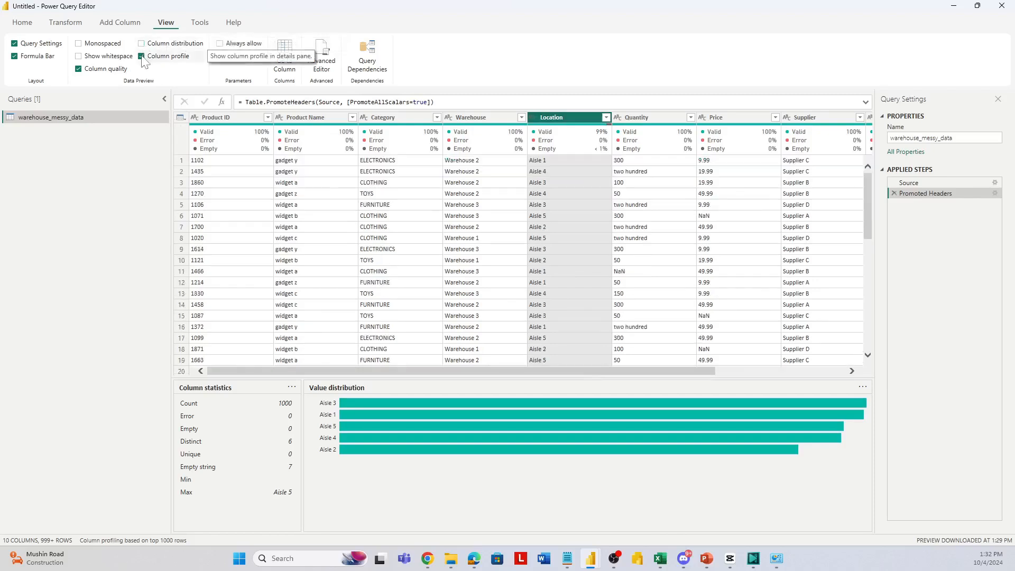
{"action": "left_click", "coordinate": [141, 56]}
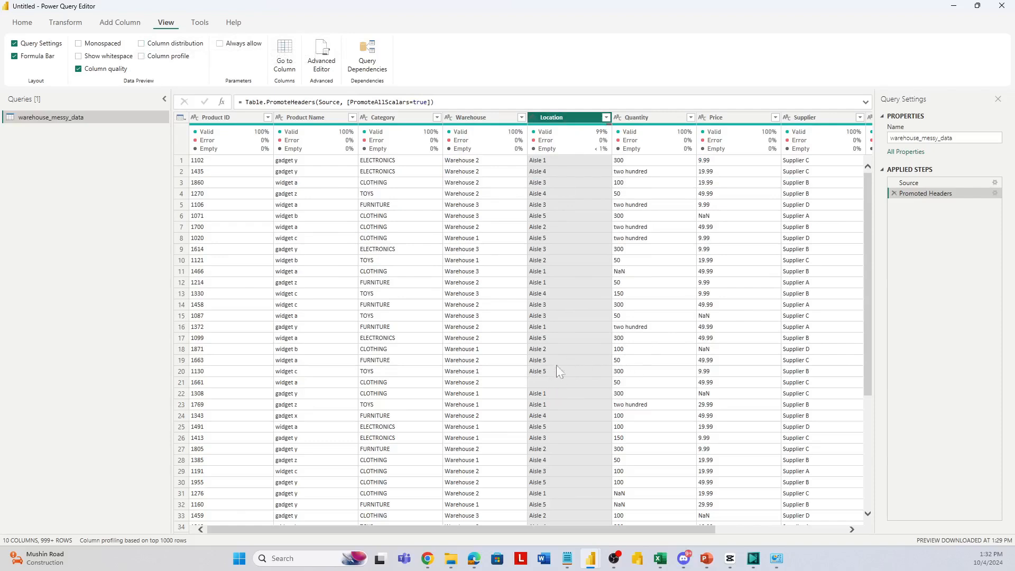
Replace the empty values in the Location column with "Unknown Location"
{"action": "scroll", "coordinate": [588, 436], "scroll_direction": "down", "scroll_amount": 6}
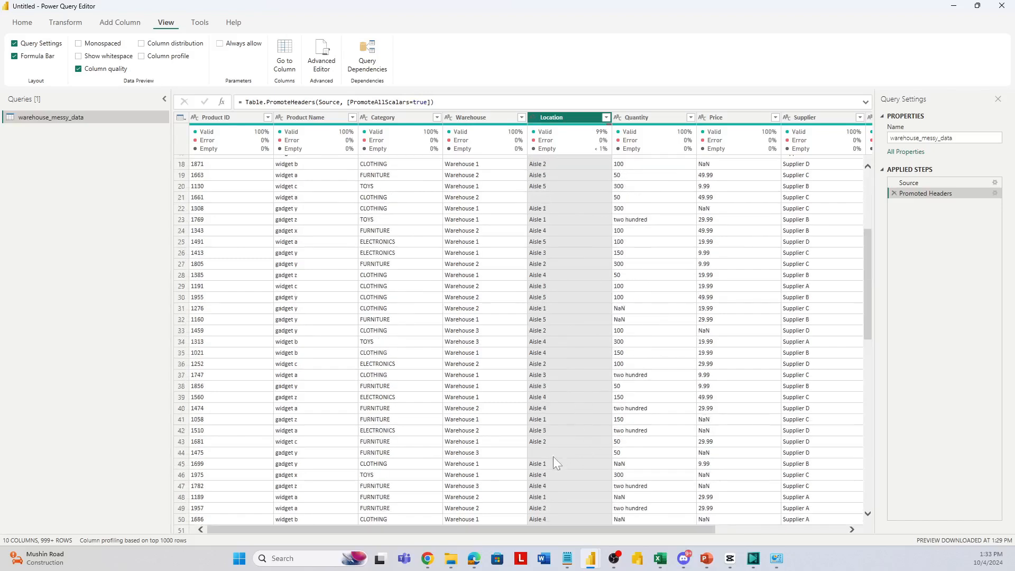
{"action": "scroll", "coordinate": [563, 359], "scroll_direction": "up", "scroll_amount": 6}
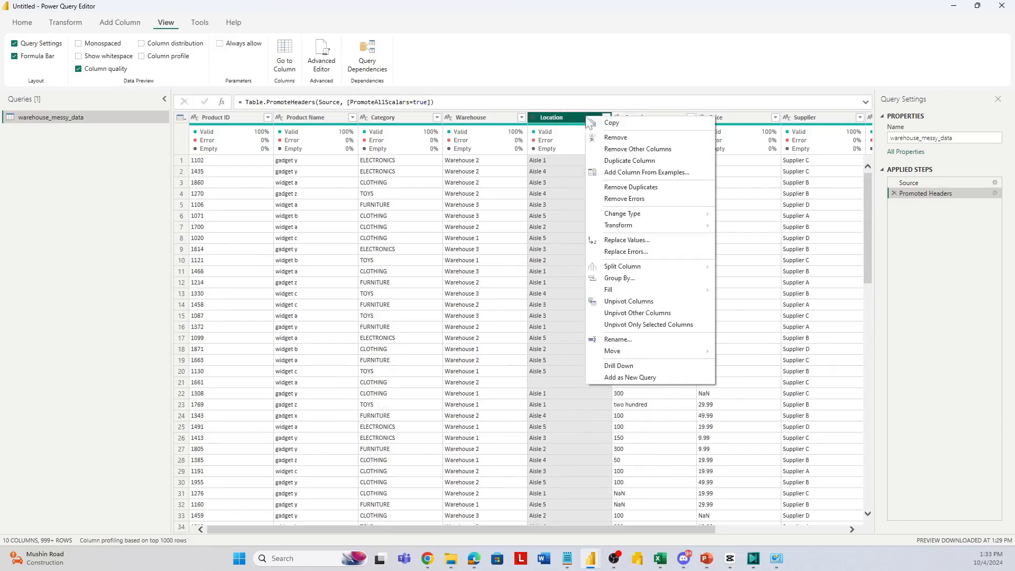
{"action": "left_click", "coordinate": [655, 242]}
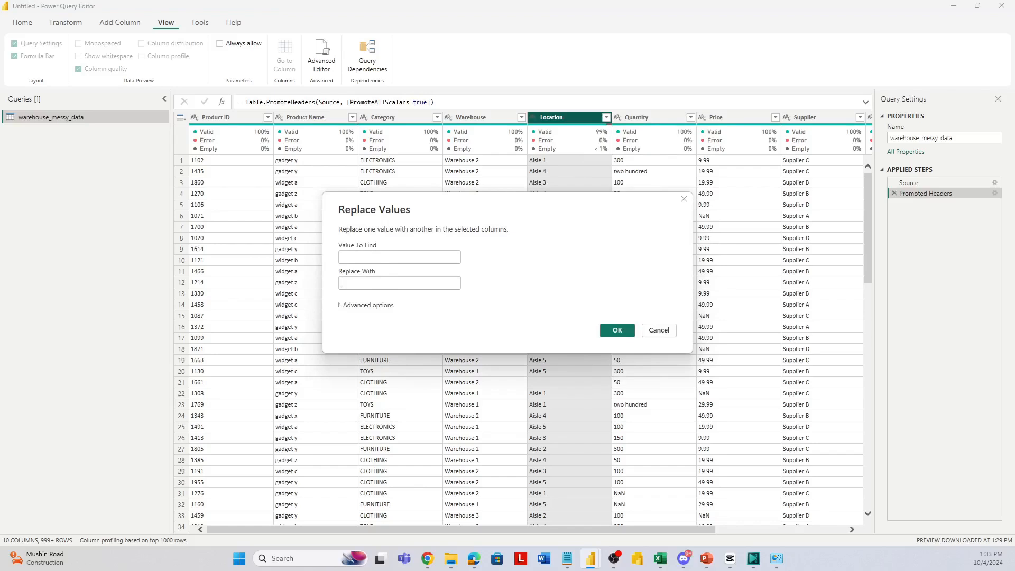
{"action": "left_click", "coordinate": [400, 282]}
{"action": "type", "text": "Unknown Location"}
{"action": "left_click", "coordinate": [617, 330]}
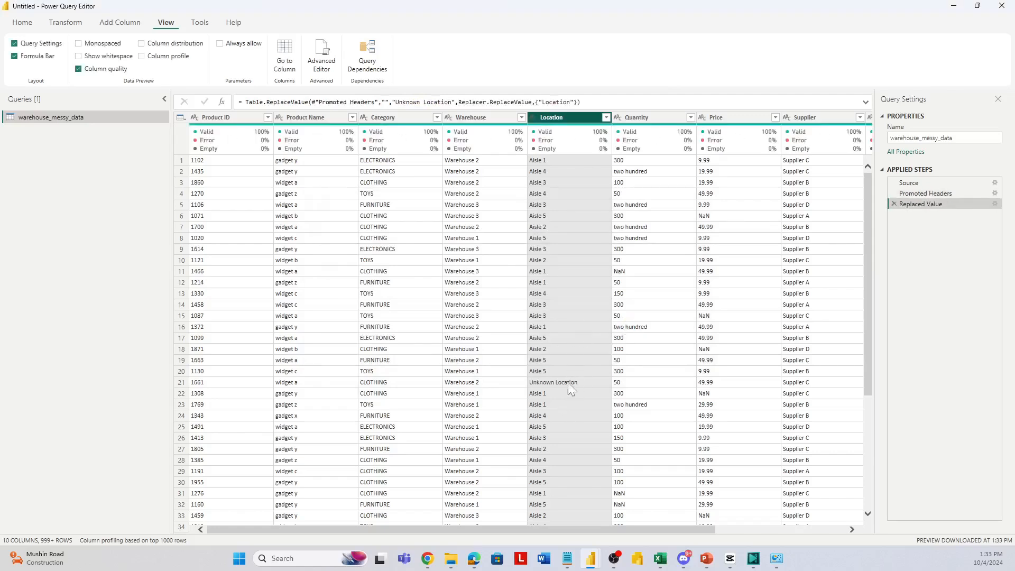
Check the Location column's complete list of distinct values without applying a filter
{"action": "left_click", "coordinate": [606, 117]}
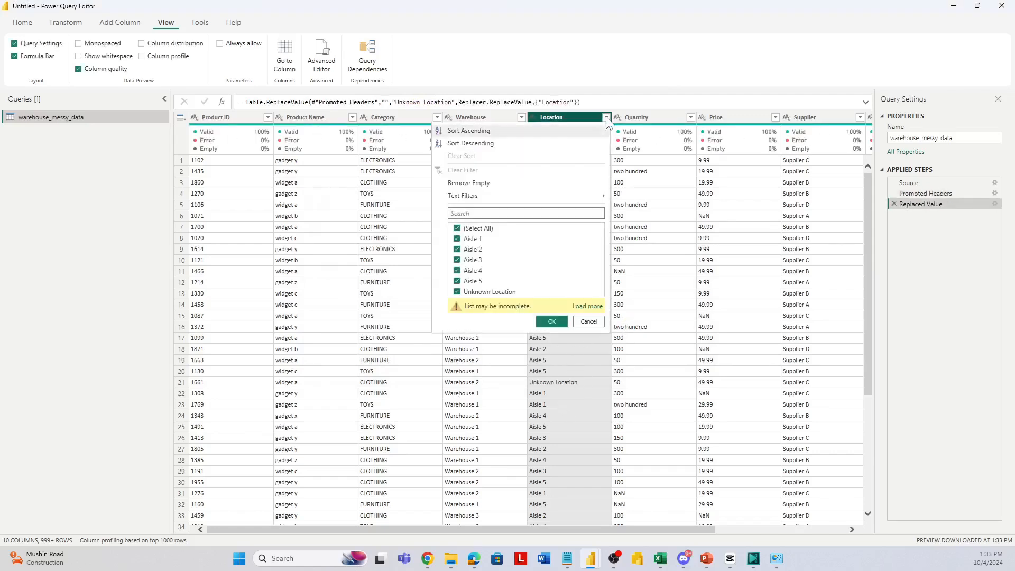
{"action": "left_click", "coordinate": [591, 307]}
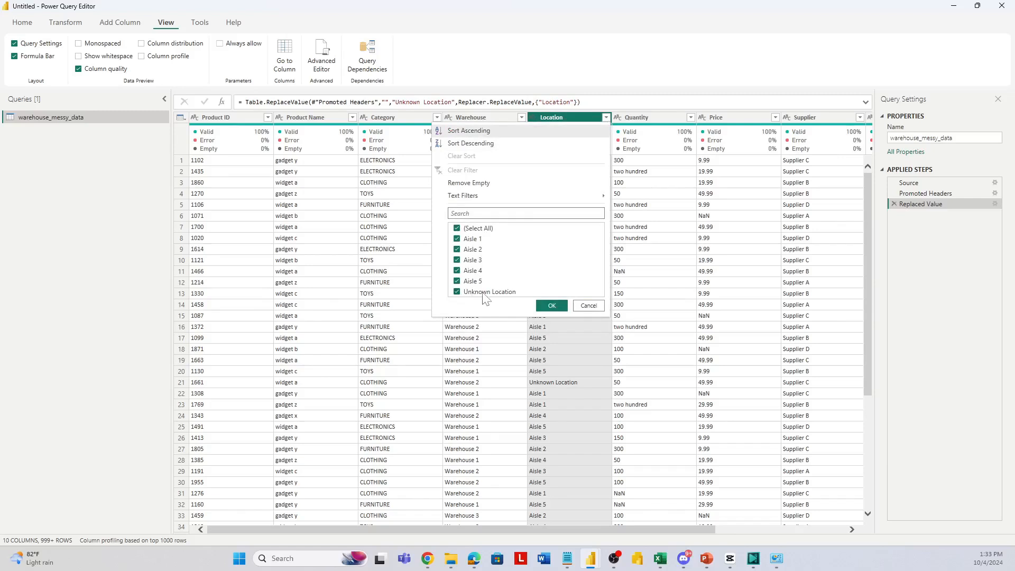
{"action": "left_click", "coordinate": [589, 306]}
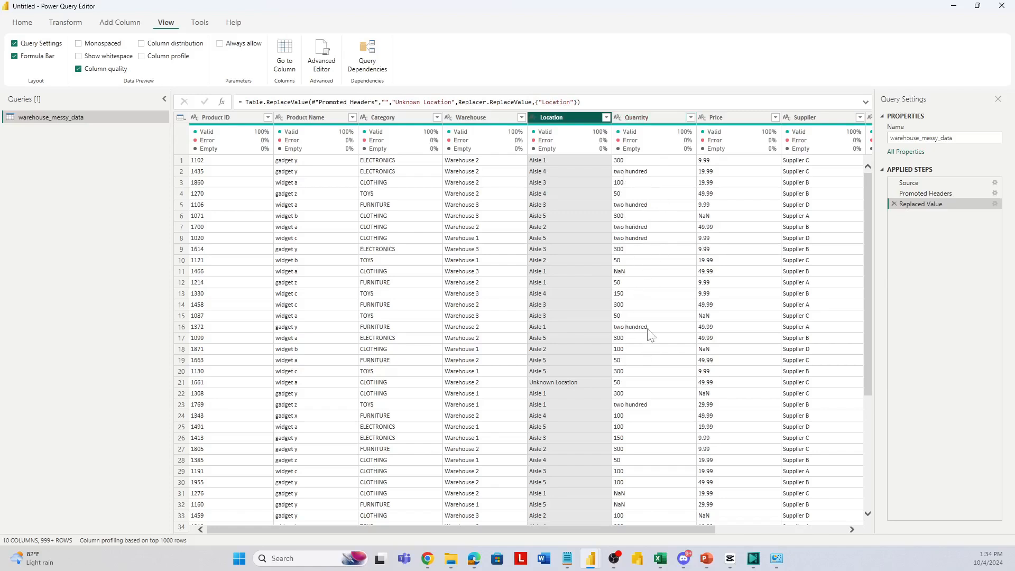
Load the Quantity column's complete list of distinct values and apply the filter with all values selected
{"action": "left_click", "coordinate": [690, 118]}
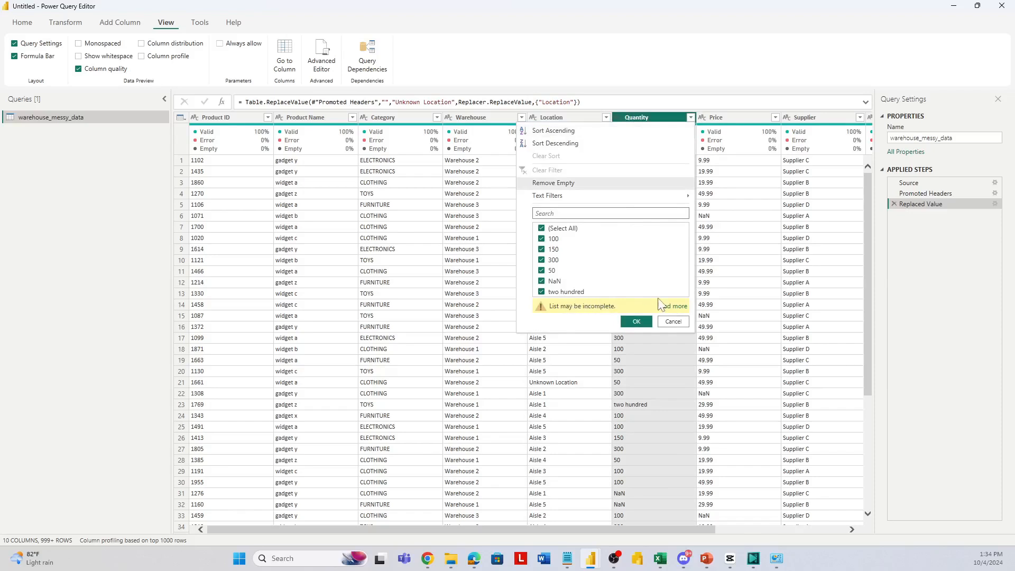
{"action": "left_click", "coordinate": [673, 307]}
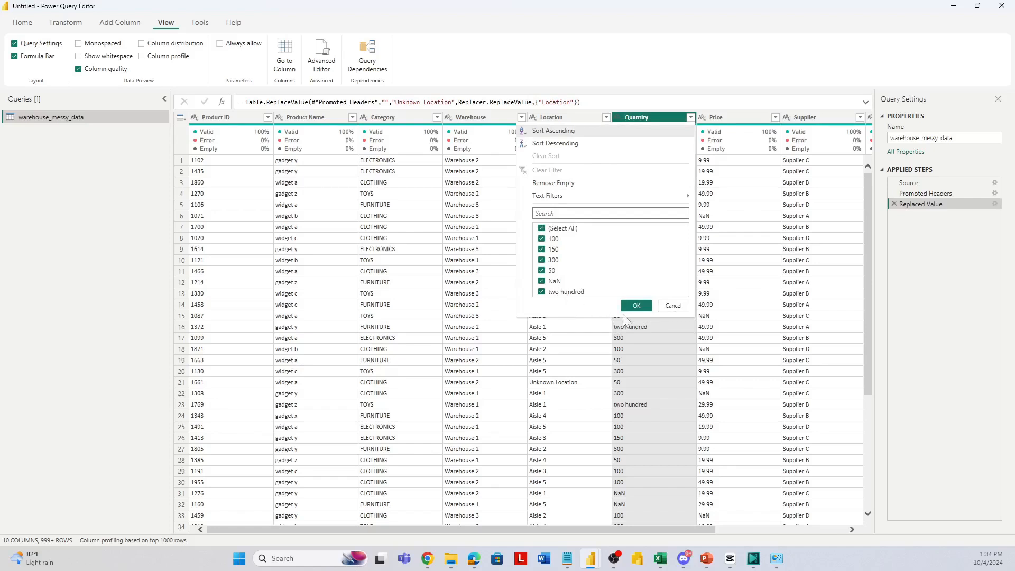
{"action": "left_click", "coordinate": [639, 306]}
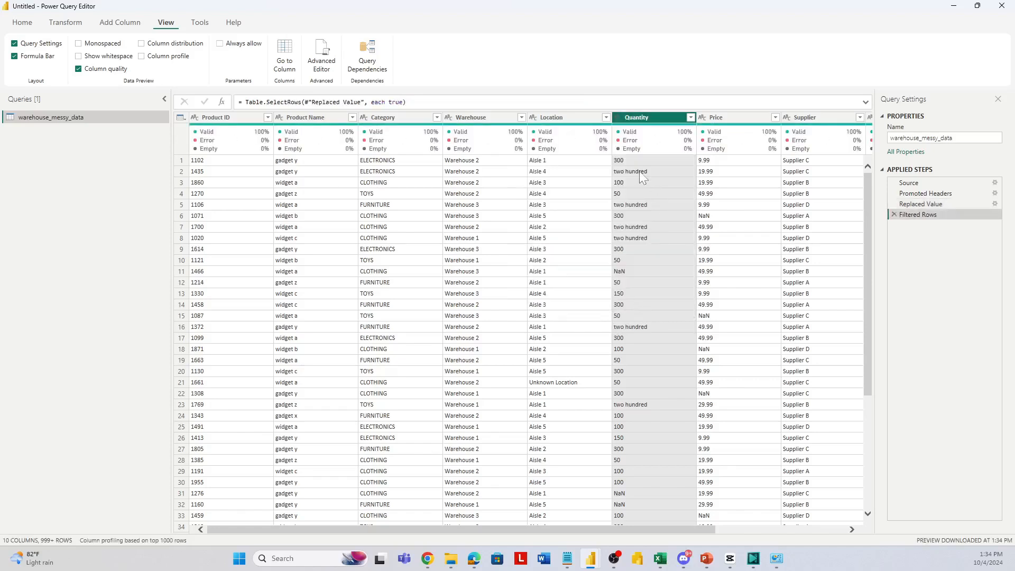
{"action": "right_click", "coordinate": [665, 122]}
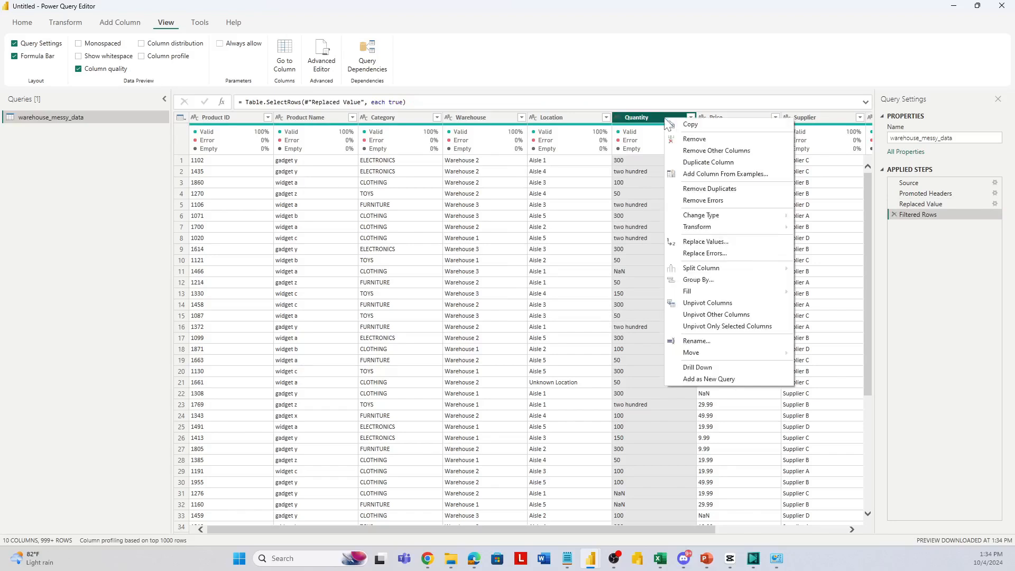
{"action": "left_click", "coordinate": [705, 242]}
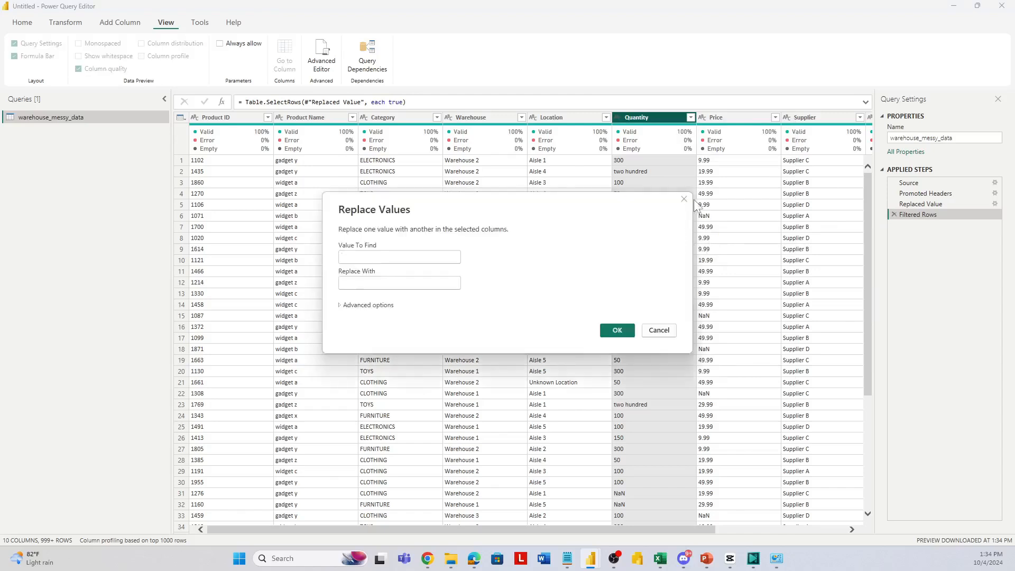
{"action": "left_click", "coordinate": [683, 200]}
Replace "two hundred" with 200 in the Quantity column, copying the search text from one of its cells
{"action": "left_click", "coordinate": [663, 204]}
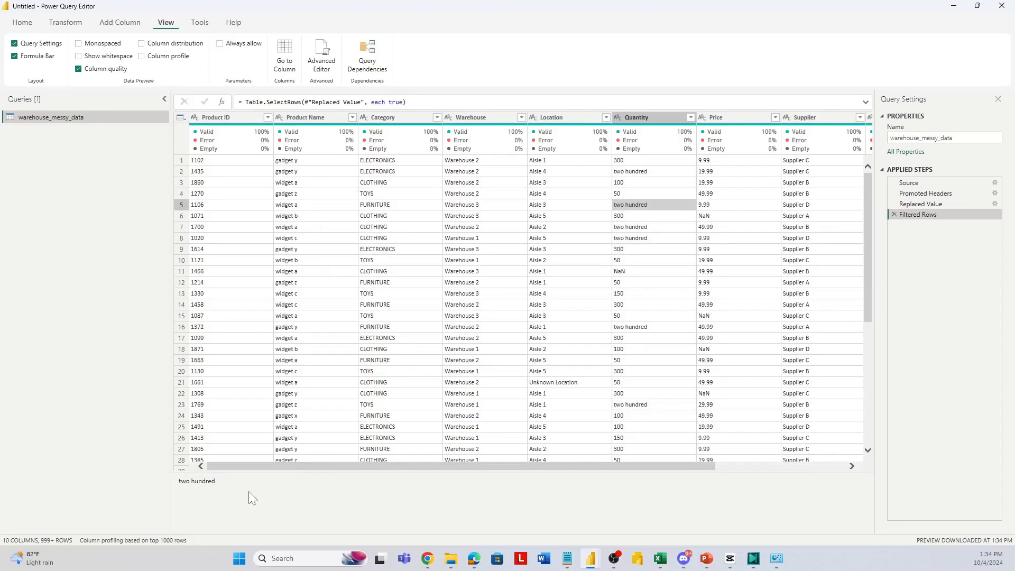
{"action": "left_click", "coordinate": [234, 482]}
{"action": "left_click_drag", "start_coordinate": [233, 481], "coordinate": [152, 491]}
{"action": "key", "text": "ctrl+c"}
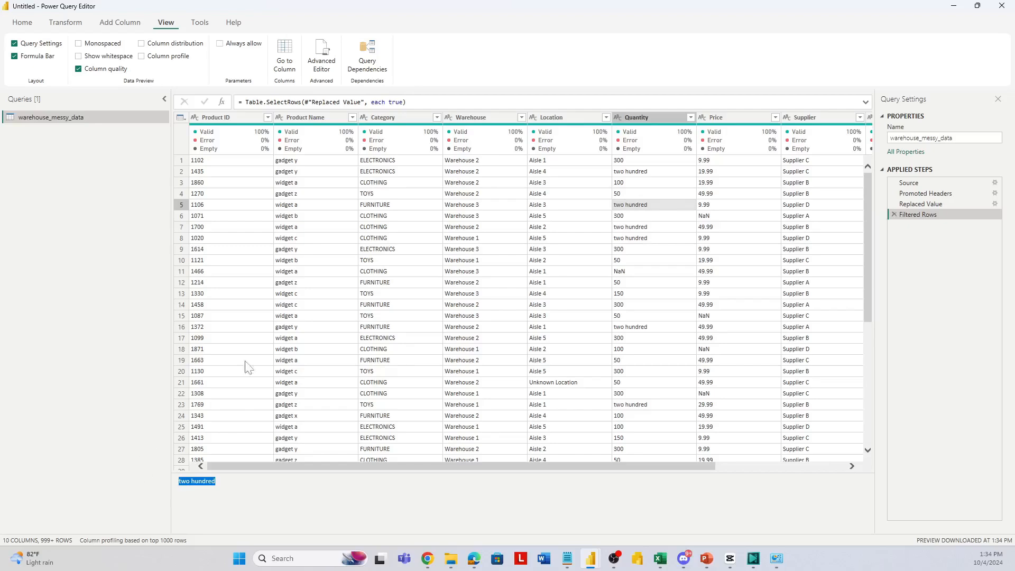
{"action": "right_click", "coordinate": [671, 119]}
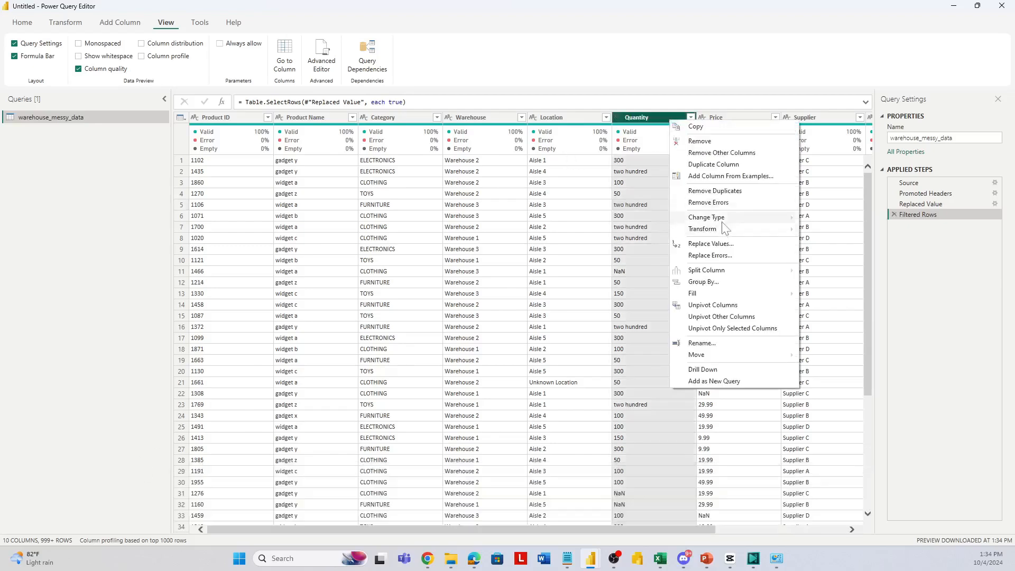
{"action": "left_click", "coordinate": [714, 244]}
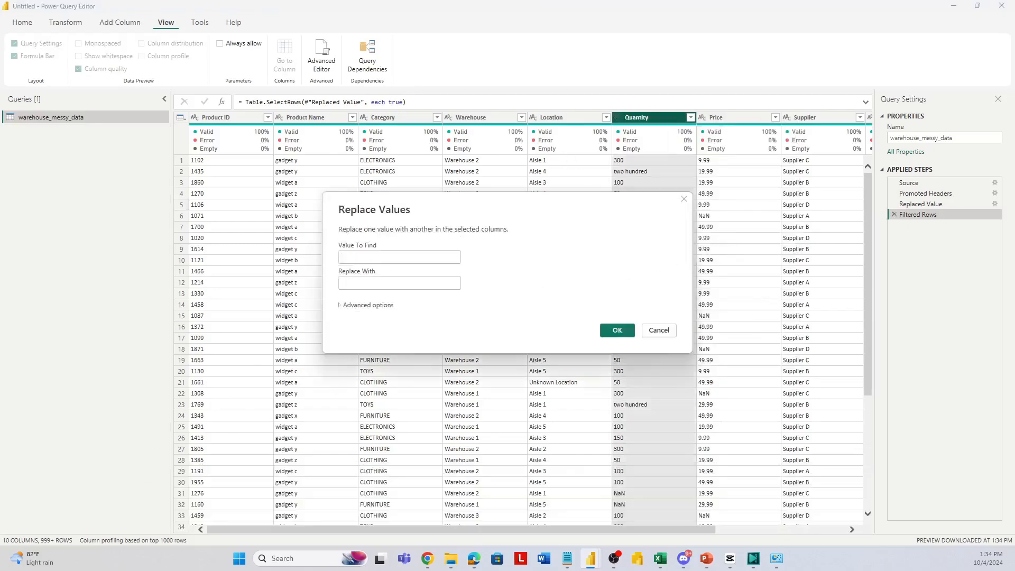
{"action": "key", "text": "ctrl+v"}
{"action": "key", "text": "Tab"}
{"action": "type", "text": "2"}
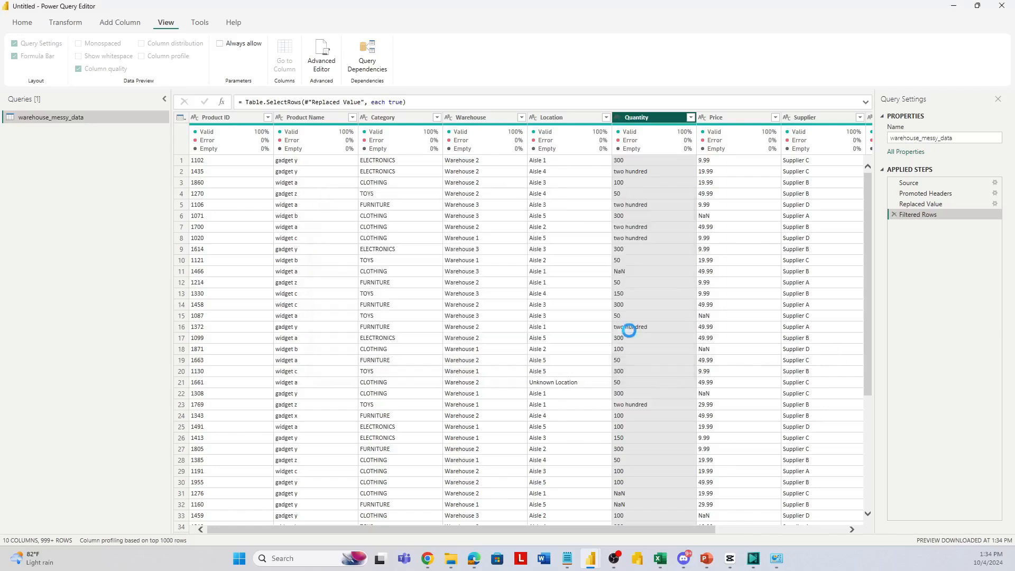
{"action": "left_click", "coordinate": [629, 331]}
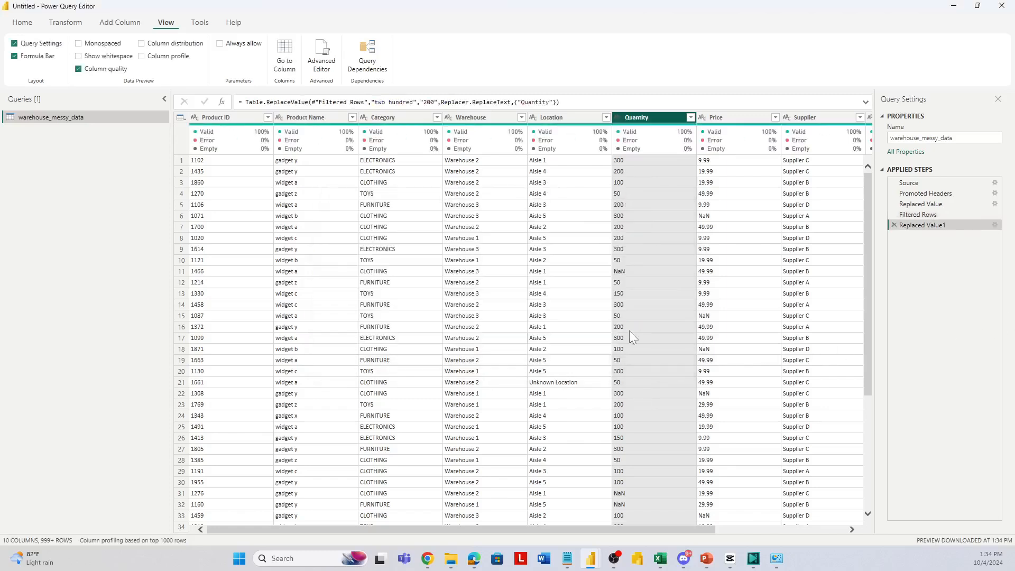
Replace the "NaN" entries in the Quantity column with null, copying the search text from one of its cells
{"action": "left_click", "coordinate": [623, 272]}
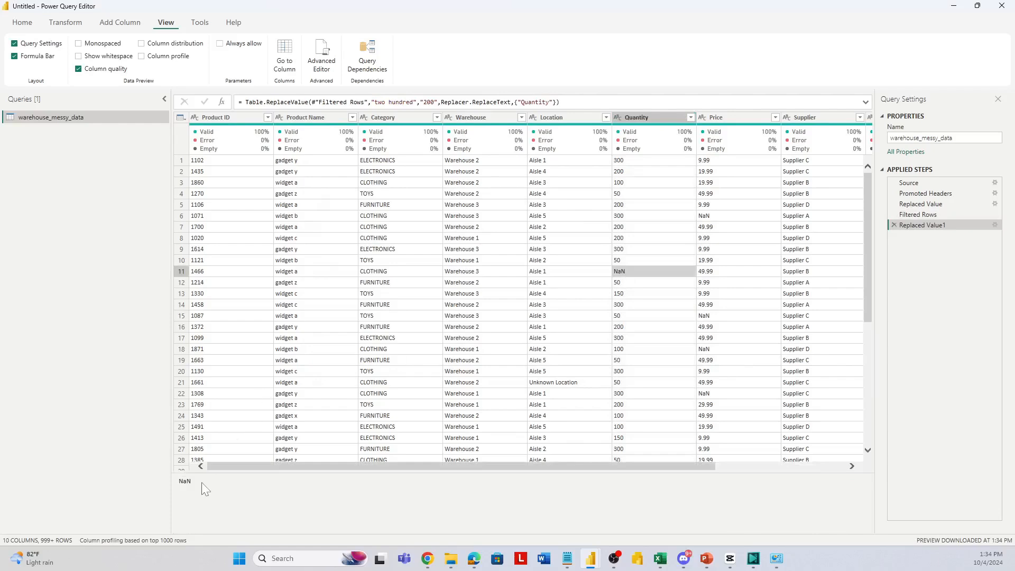
{"action": "left_click_drag", "start_coordinate": [201, 482], "coordinate": [167, 483]}
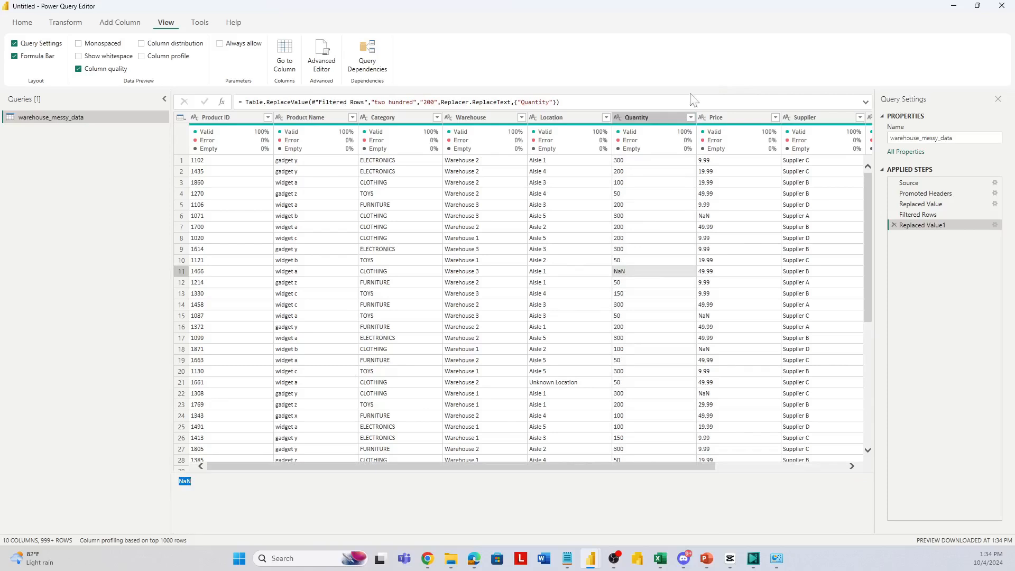
{"action": "right_click", "coordinate": [654, 118]}
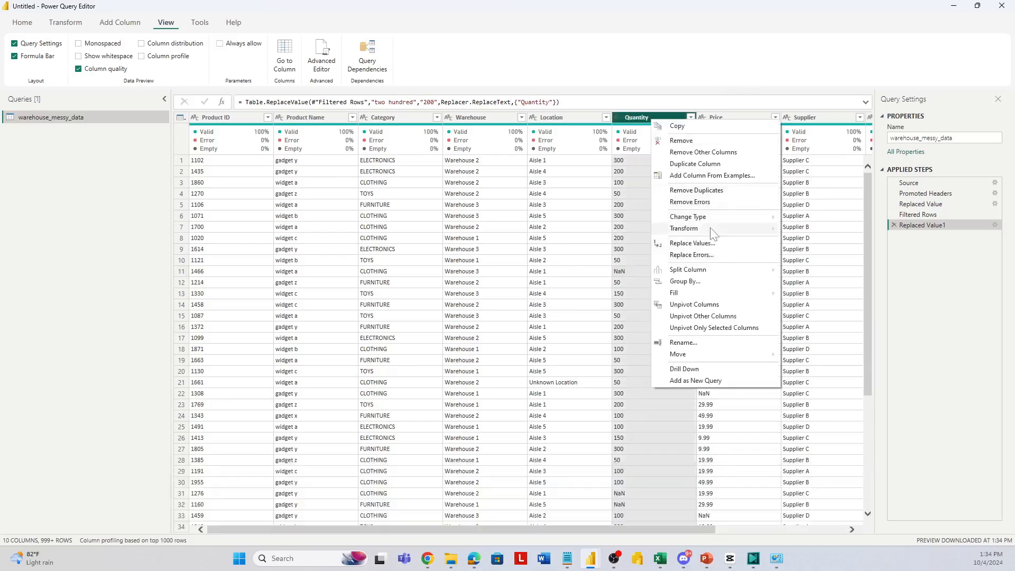
{"action": "left_click", "coordinate": [708, 243]}
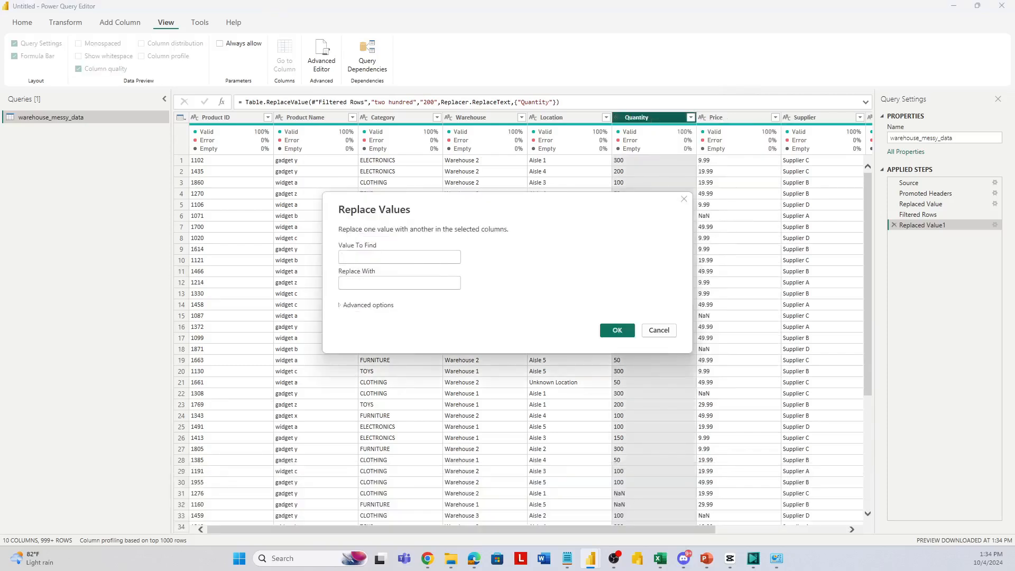
{"action": "key", "text": "Tab"}
{"action": "type", "text": "null"}
{"action": "left_click", "coordinate": [616, 330]}
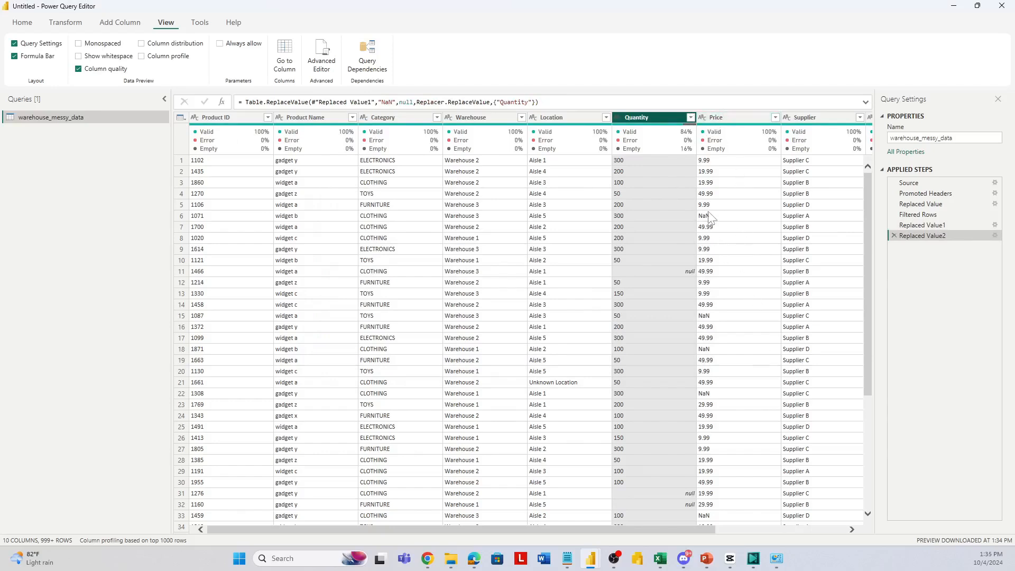
Replace the "NaN" entries in the Price column with null
{"action": "right_click", "coordinate": [738, 123]}
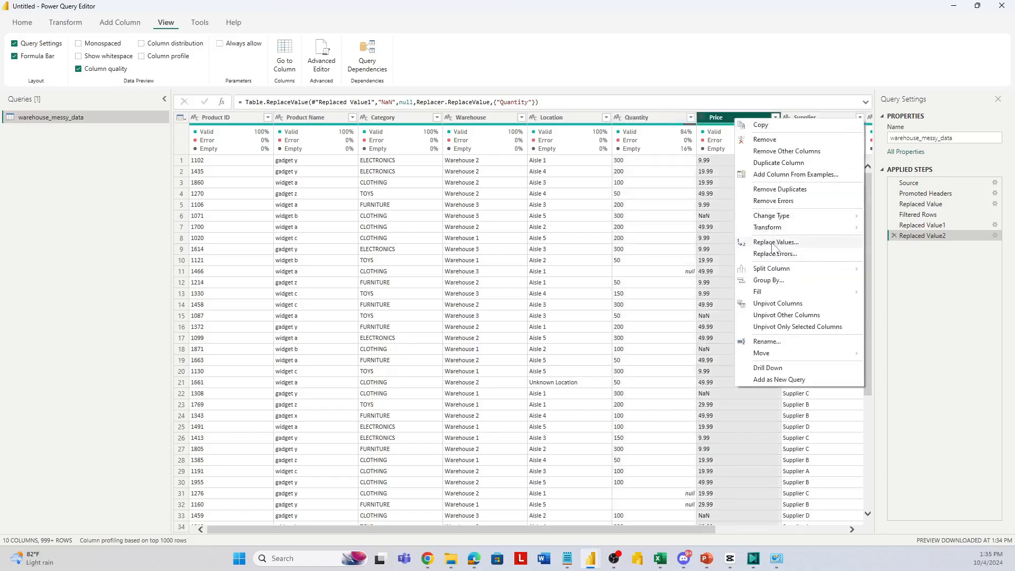
{"action": "left_click", "coordinate": [773, 242]}
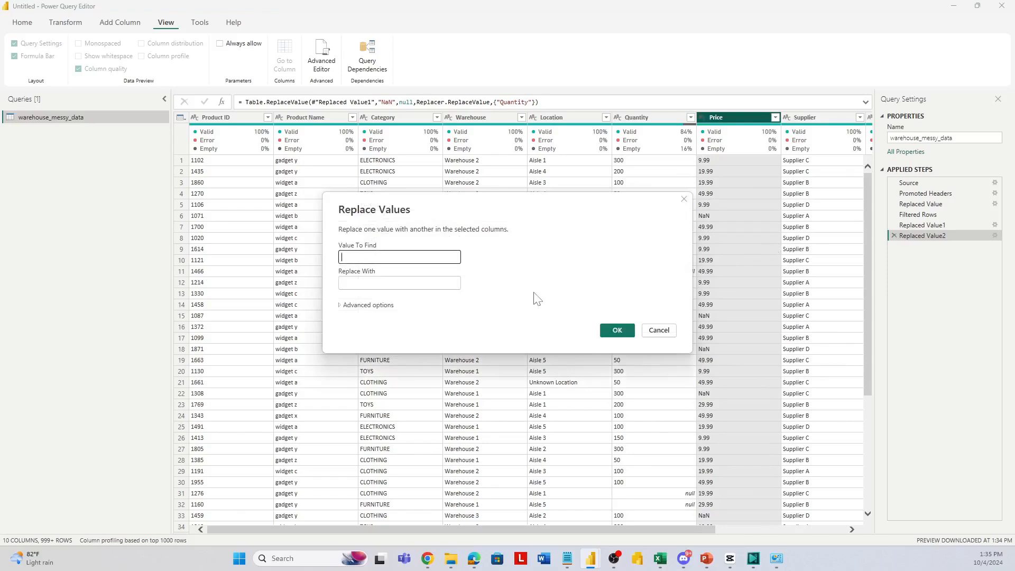
{"action": "type", "text": "NaN"}
{"action": "key", "text": "Tab"}
{"action": "type", "text": "n"}
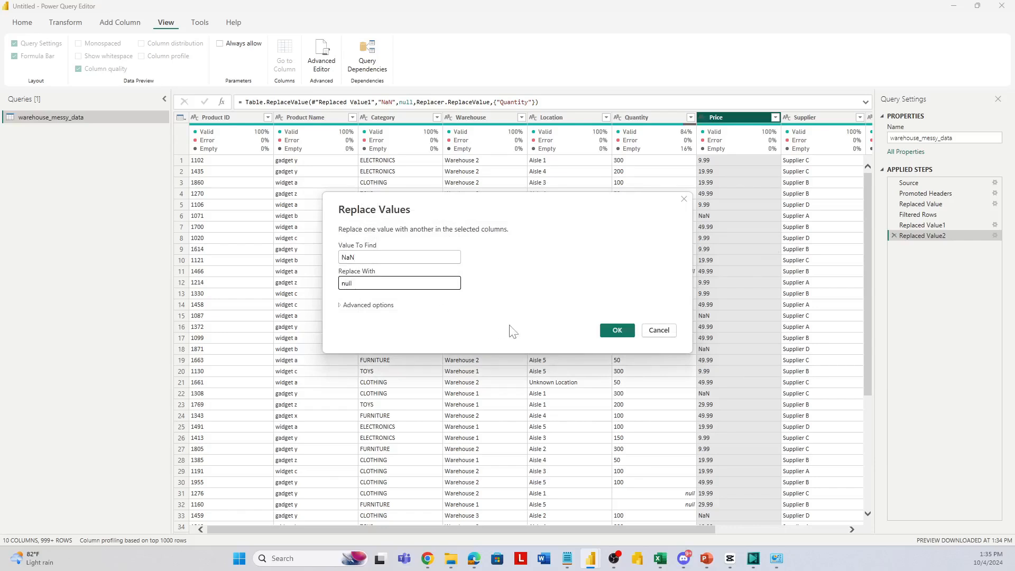
{"action": "left_click", "coordinate": [617, 330]}
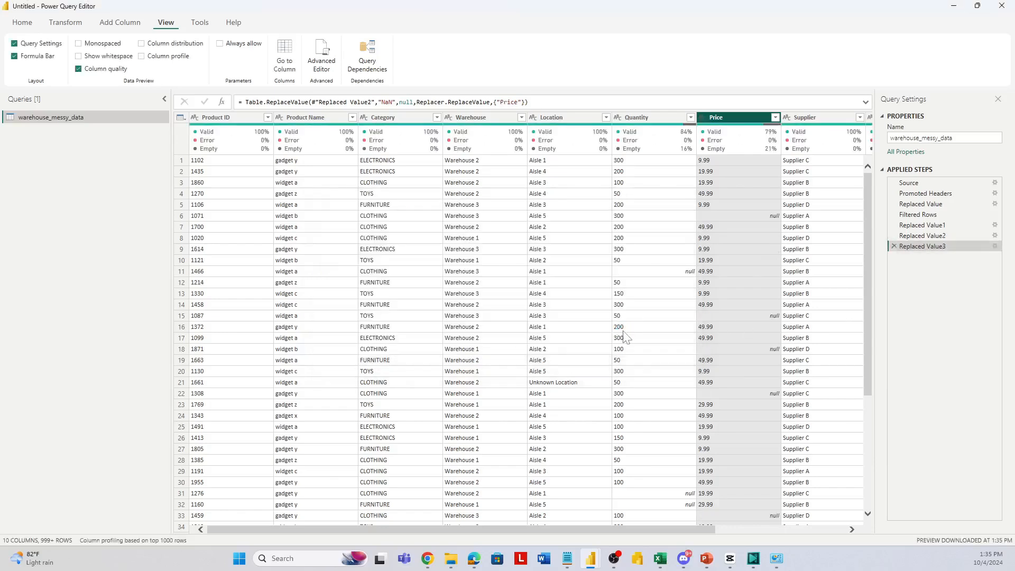
Format the Product Name column and the Category column with Capitalize Each Word
{"action": "left_click", "coordinate": [305, 118]}
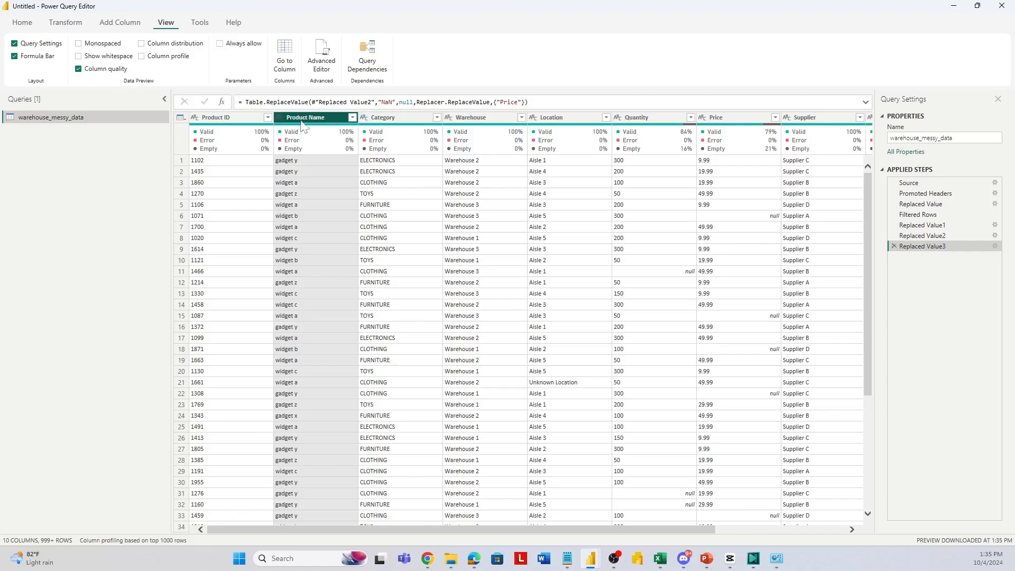
{"action": "left_click", "coordinate": [79, 24]}
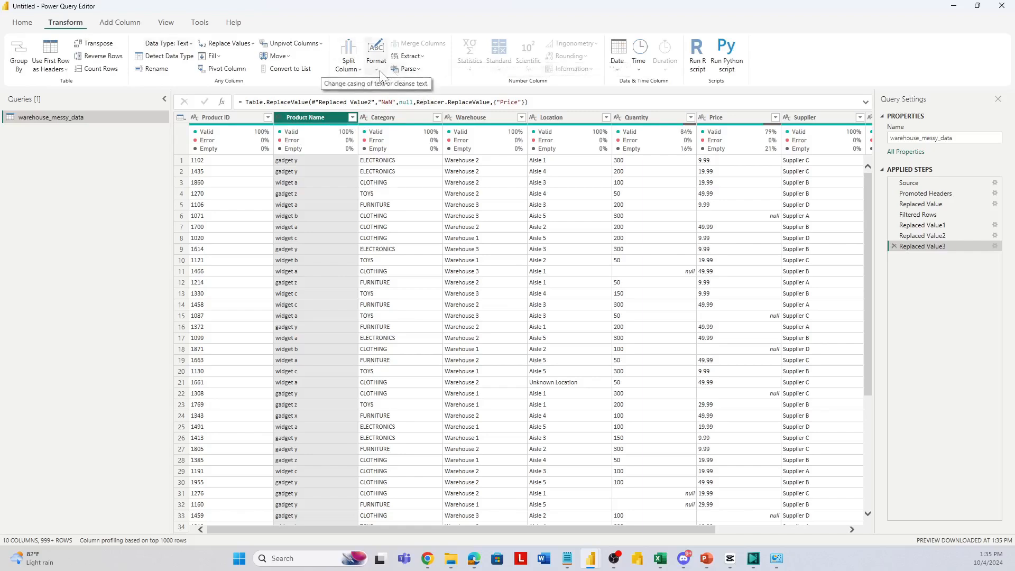
{"action": "left_click", "coordinate": [376, 58]}
{"action": "left_click", "coordinate": [397, 115]}
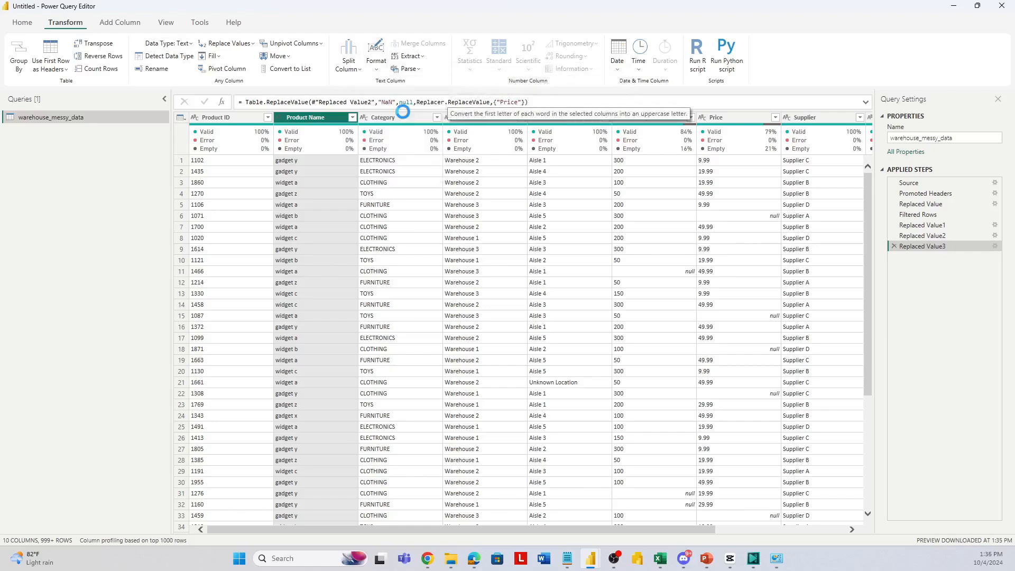
{"action": "left_click", "coordinate": [393, 119]}
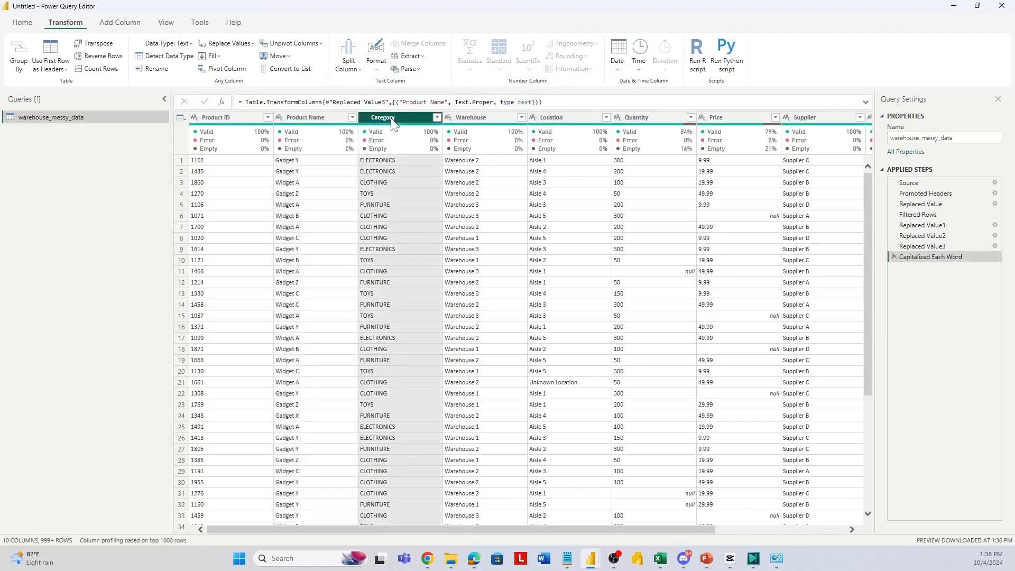
{"action": "left_click", "coordinate": [376, 71]}
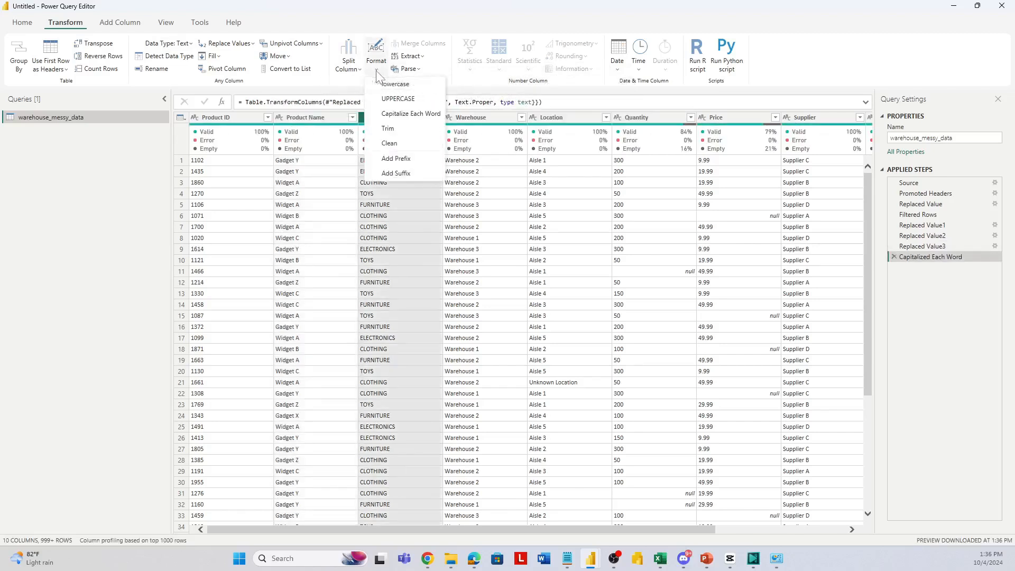
{"action": "left_click", "coordinate": [398, 115]}
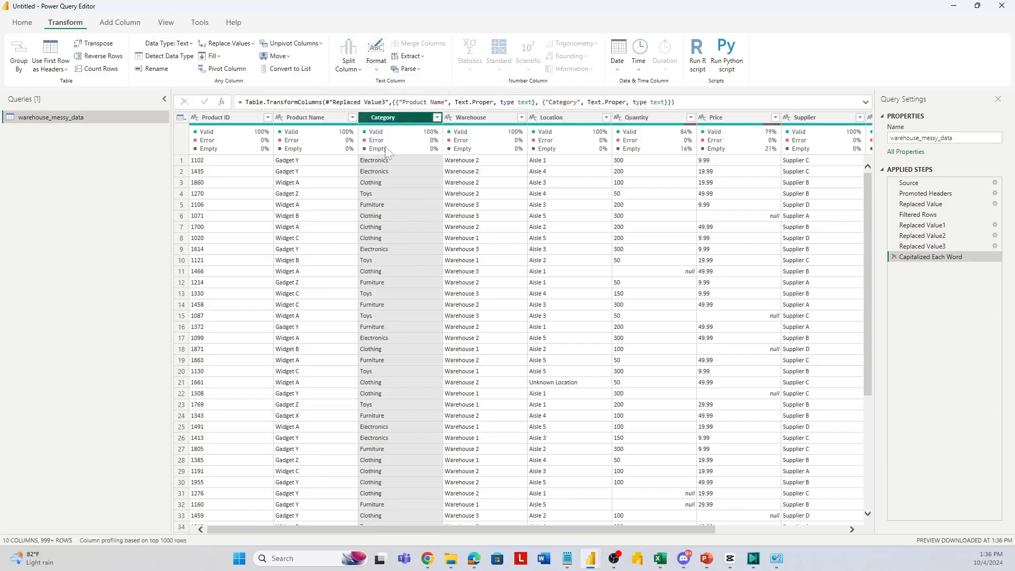
Turn on the display of whitespace characters in the data preview
{"action": "mouse_move", "coordinate": [337, 131]}
{"action": "left_click", "coordinate": [167, 24]}
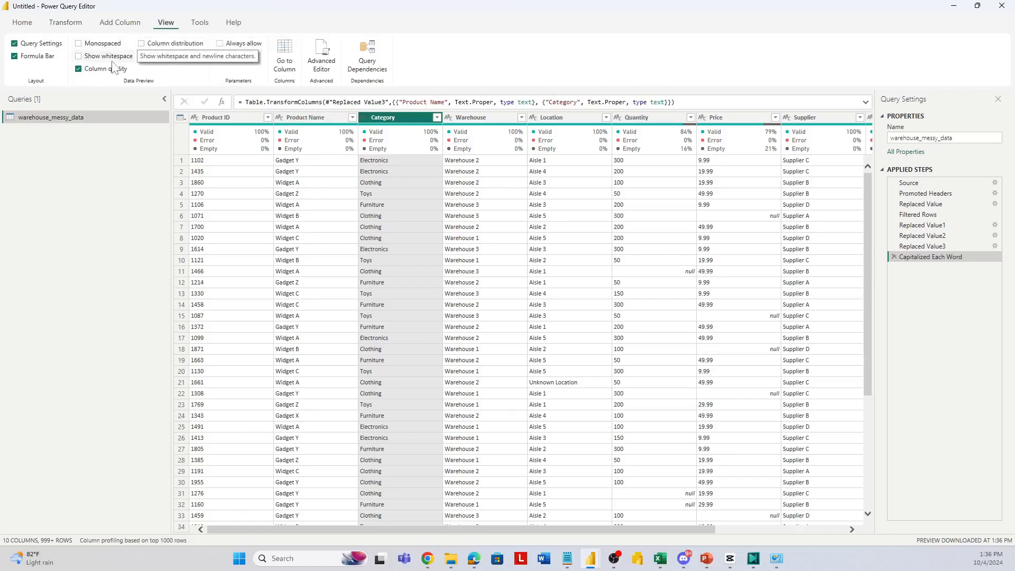
{"action": "left_click", "coordinate": [79, 57]}
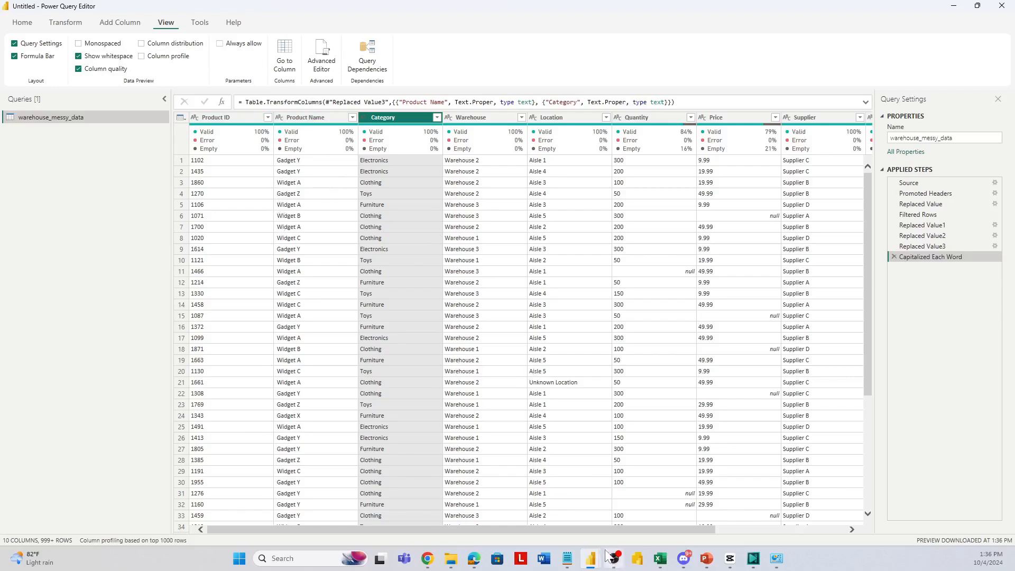
Trim leading and trailing spaces from the text in the Product Name column
{"action": "left_click_drag", "start_coordinate": [703, 530], "coordinate": [610, 532]}
{"action": "left_click", "coordinate": [295, 122]}
{"action": "right_click", "coordinate": [303, 119]}
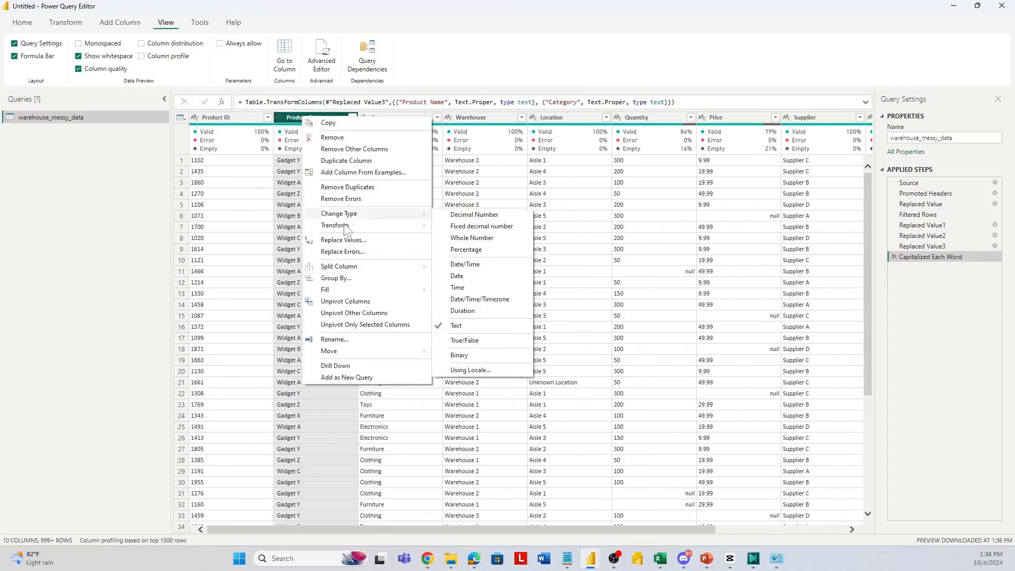
{"action": "mouse_move", "coordinate": [364, 226]}
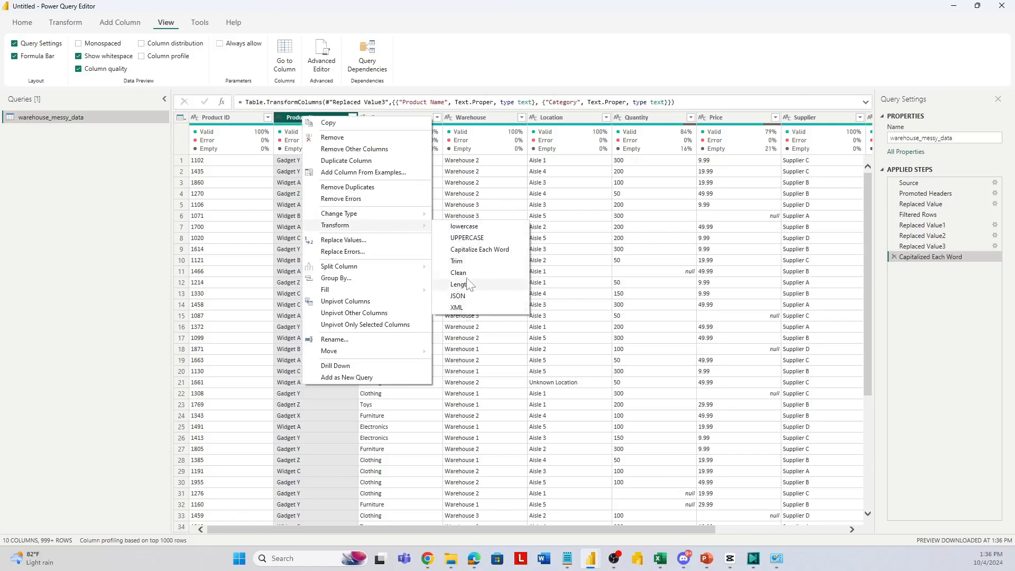
{"action": "left_click", "coordinate": [457, 262]}
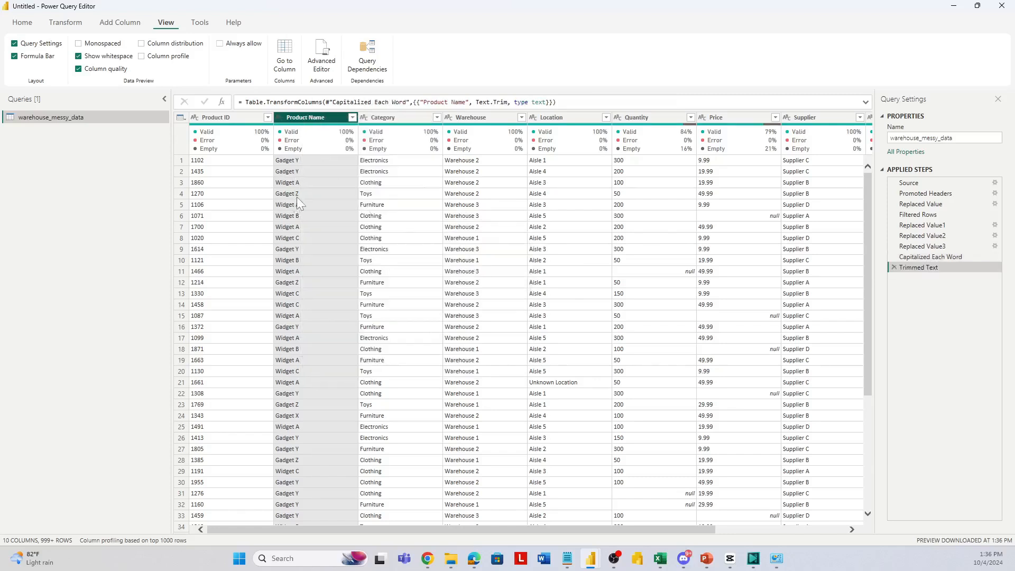
{"action": "left_click_drag", "start_coordinate": [418, 533], "coordinate": [512, 534]}
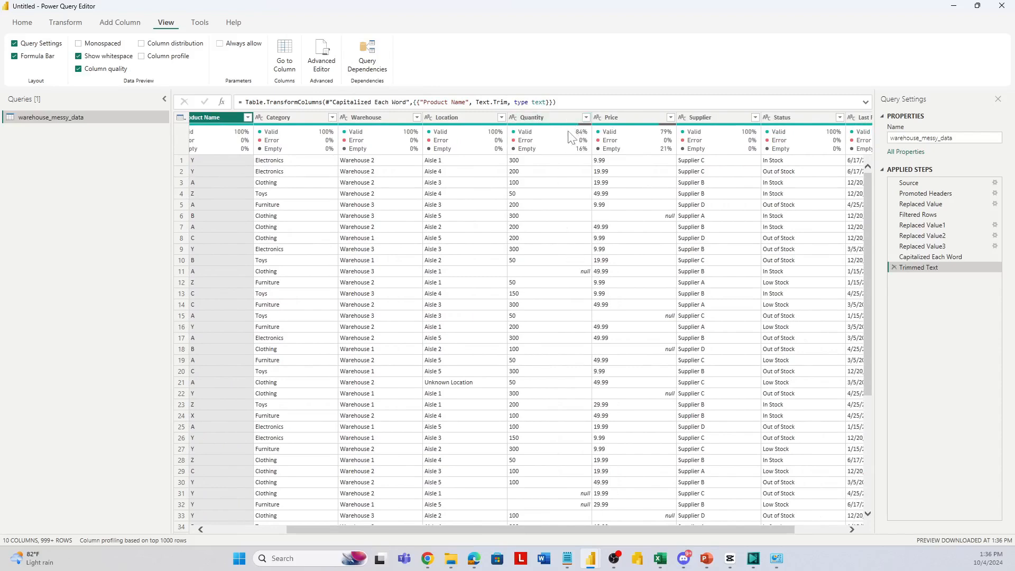
Change the data type of the Quantity and Price columns to Decimal Number
{"action": "mouse_move", "coordinate": [588, 135]}
{"action": "mouse_move", "coordinate": [664, 126]}
{"action": "left_click", "coordinate": [524, 129]}
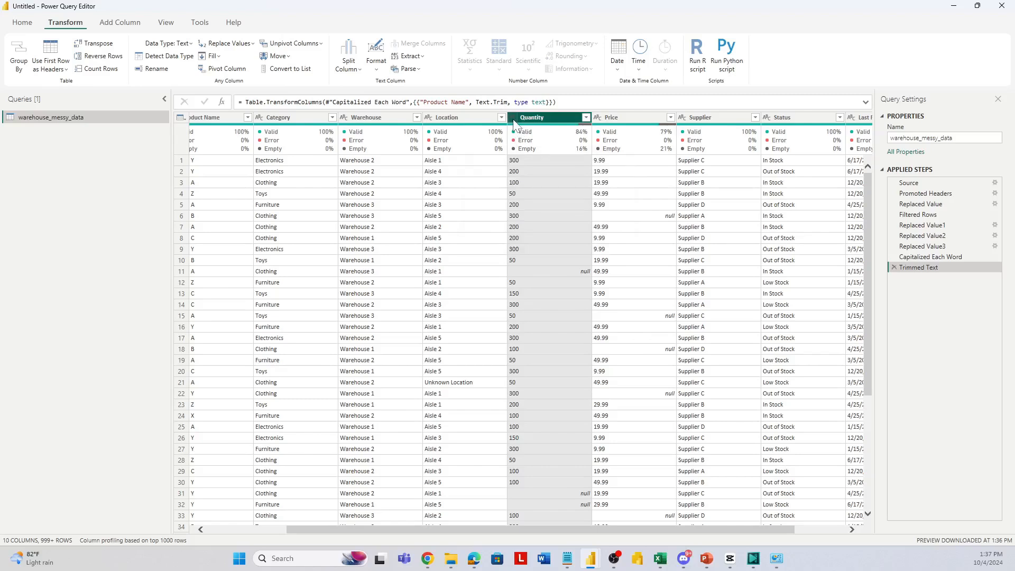
{"action": "left_click", "coordinate": [514, 119]}
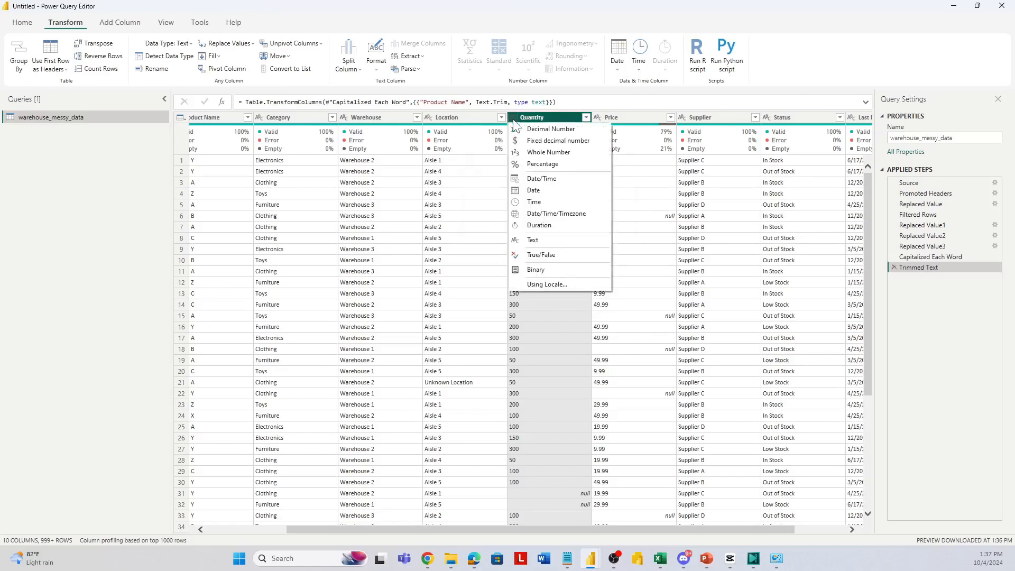
{"action": "left_click", "coordinate": [546, 134]}
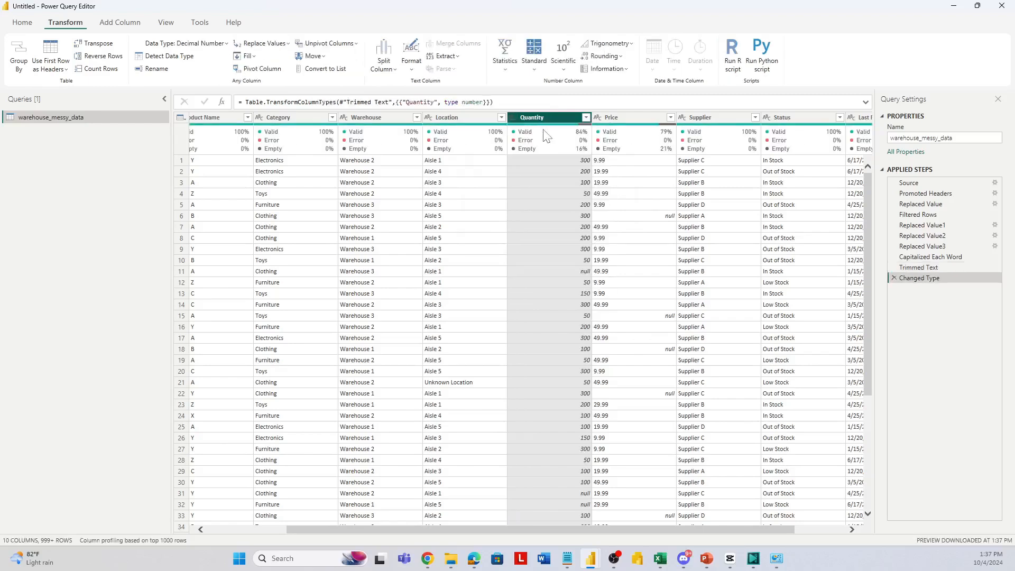
{"action": "left_click", "coordinate": [598, 118]}
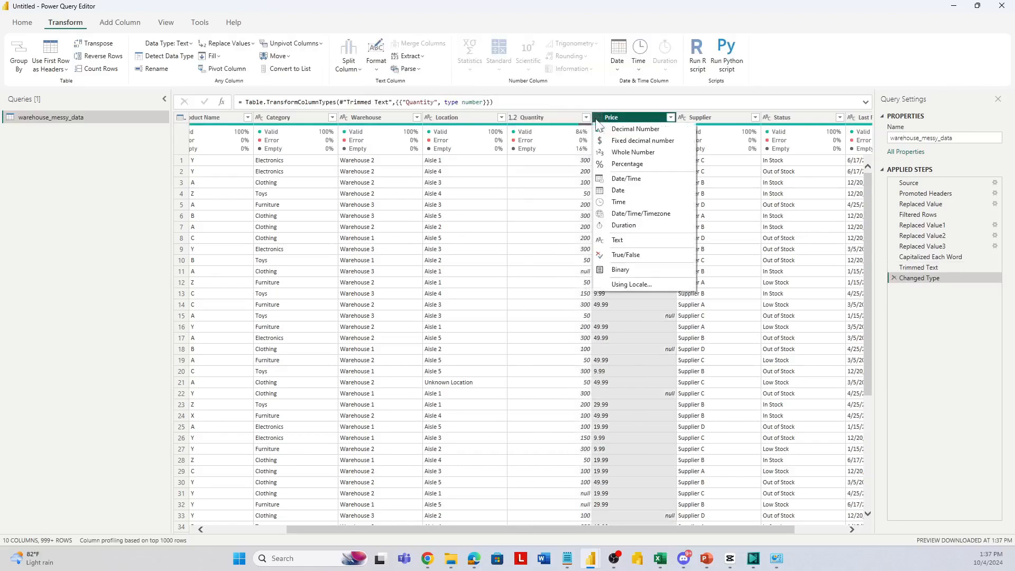
{"action": "left_click", "coordinate": [604, 132]}
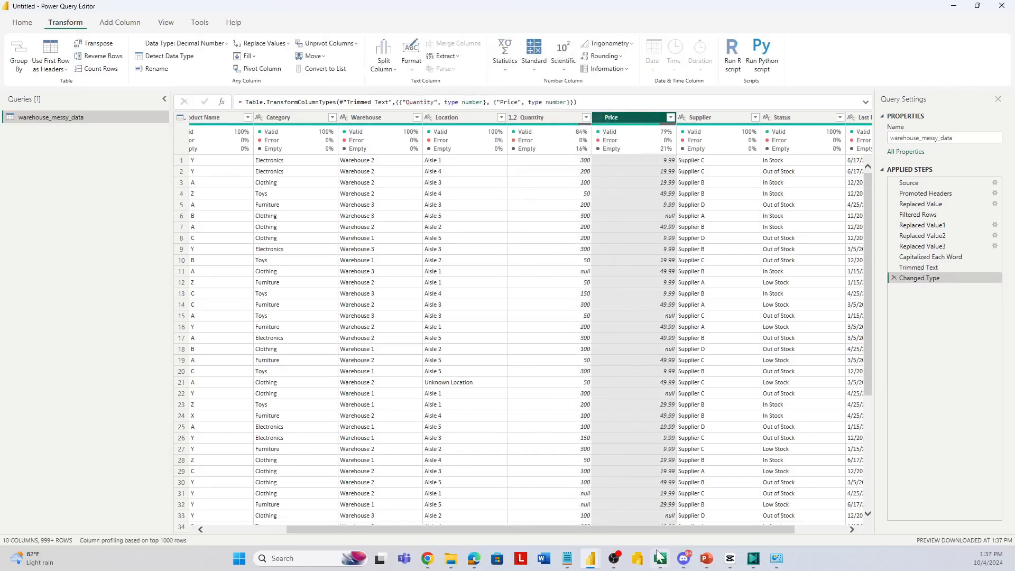
Change the data type of the Last Restocked column to Date
{"action": "left_click_drag", "start_coordinate": [683, 527], "coordinate": [736, 528]}
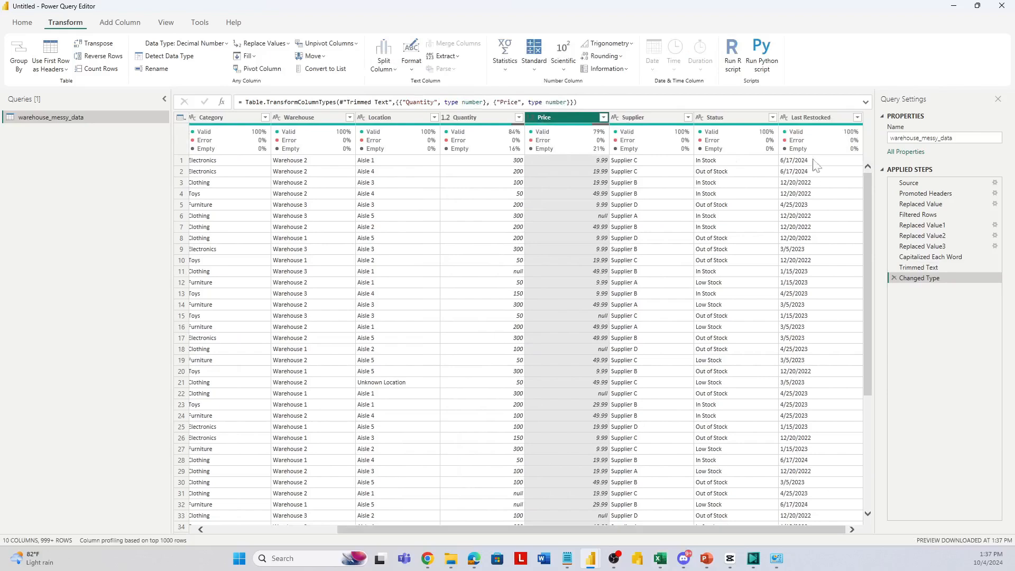
{"action": "left_click", "coordinate": [785, 116]}
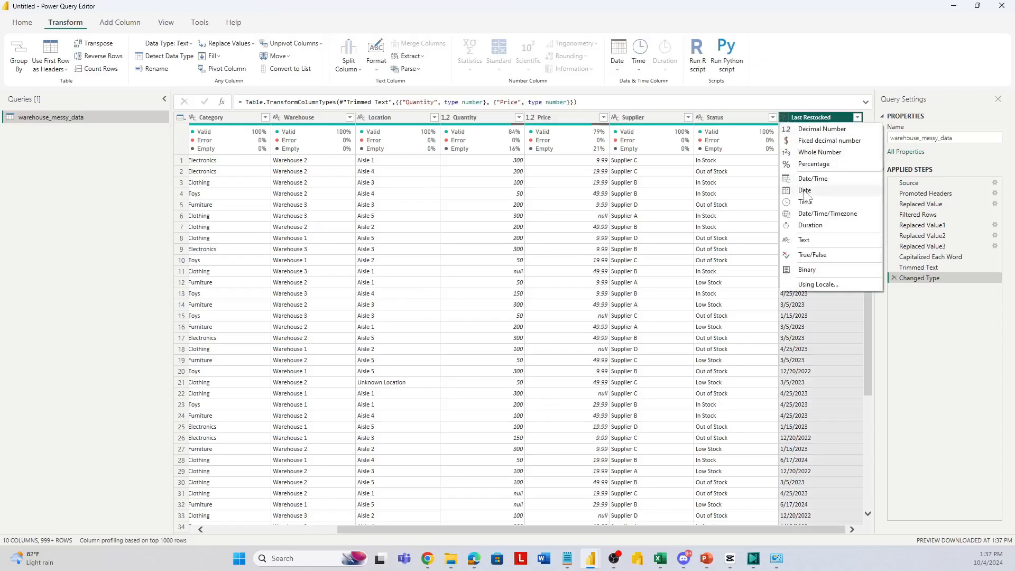
{"action": "left_click", "coordinate": [804, 190]}
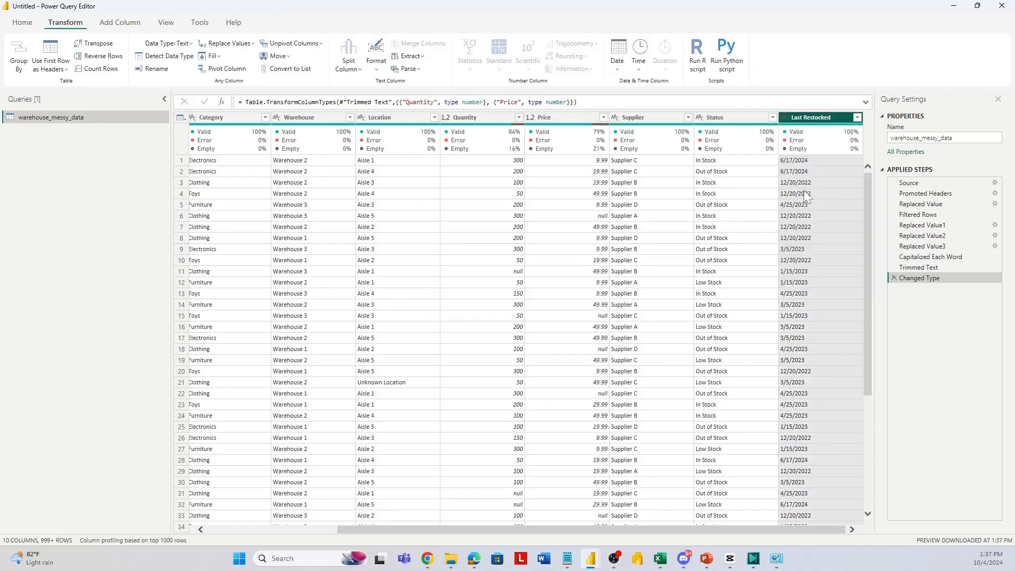
Calculate the average of the Quantity column and copy the result
{"action": "left_click", "coordinate": [475, 118]}
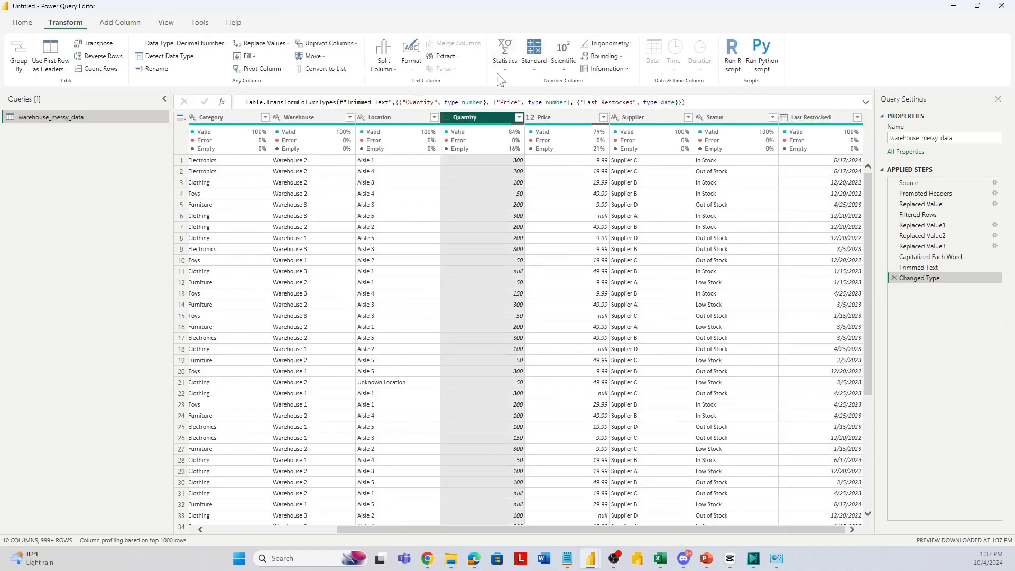
{"action": "left_click", "coordinate": [507, 66]}
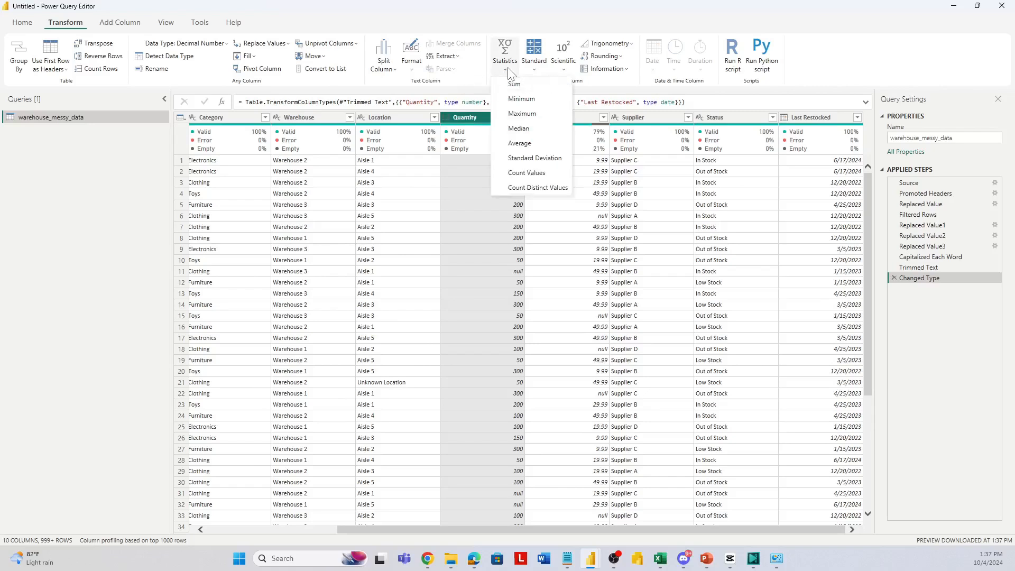
{"action": "left_click", "coordinate": [516, 146]}
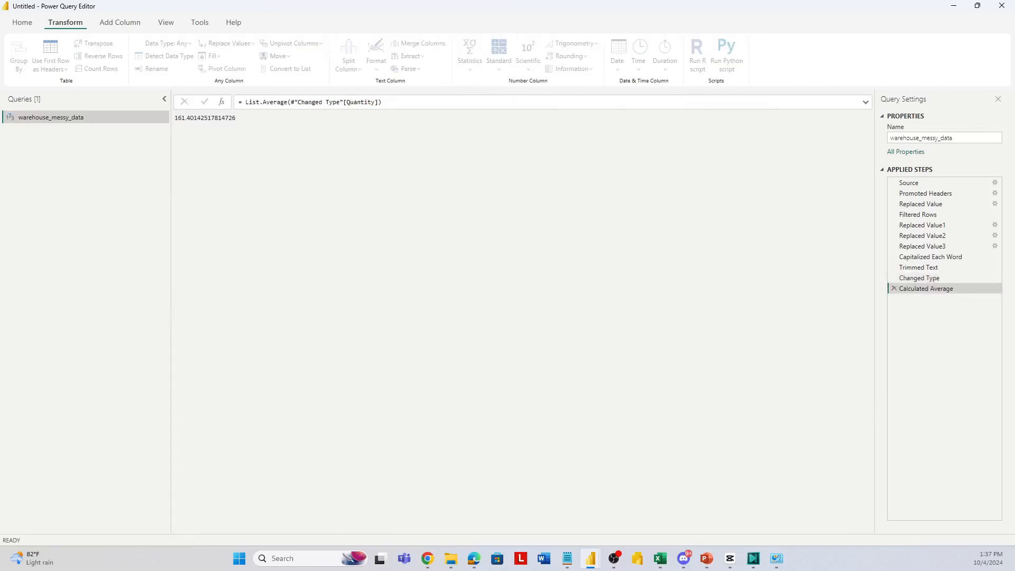
{"action": "left_click_drag", "start_coordinate": [241, 119], "coordinate": [158, 119]}
{"action": "key", "text": "ctrl+c"}
Insert a step after Changed Type that replaces null in the Quantity column with the copied average shortened to 161.4
{"action": "left_click", "coordinate": [913, 280]}
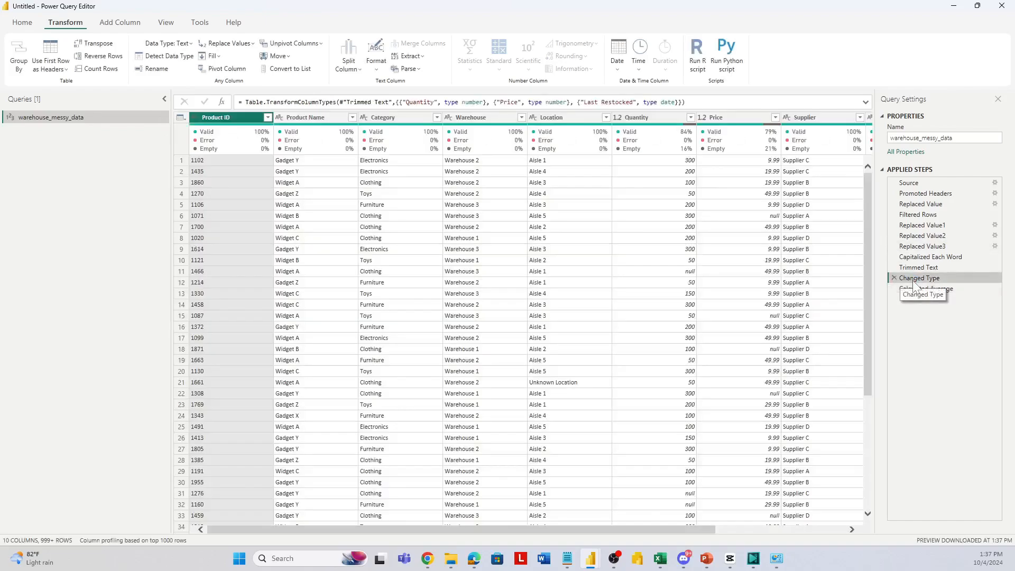
{"action": "right_click", "coordinate": [658, 117]}
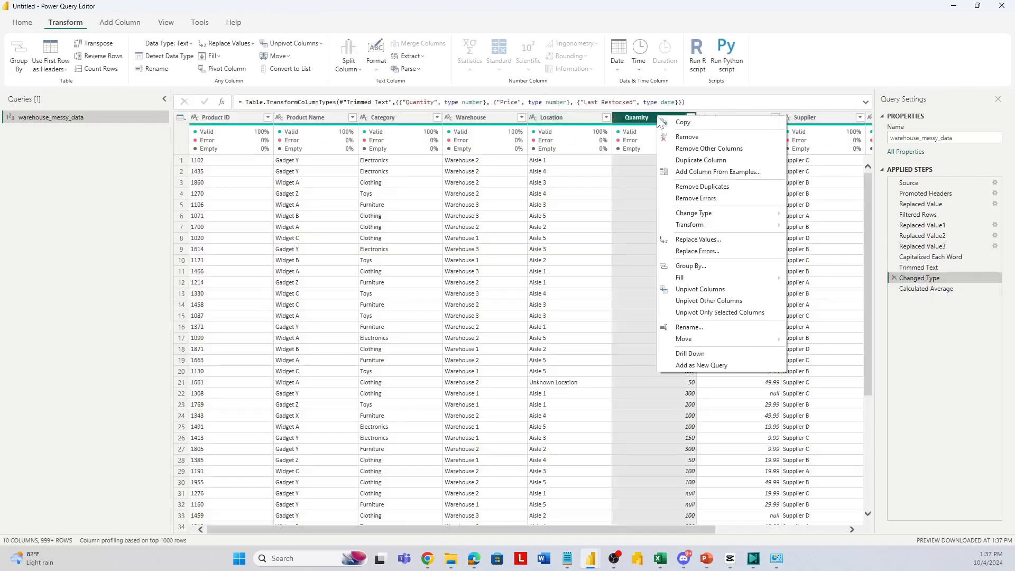
{"action": "left_click", "coordinate": [706, 241]}
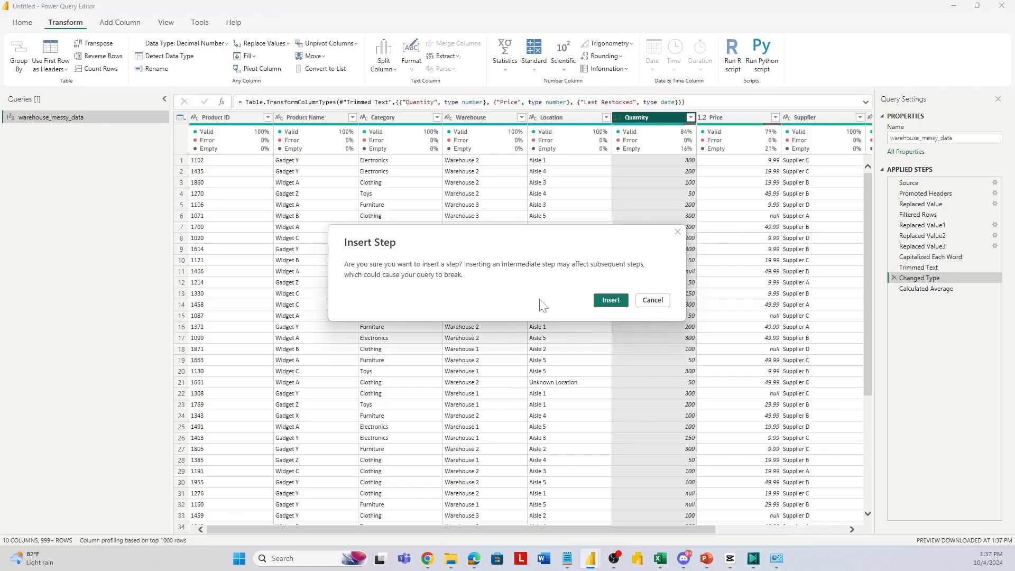
{"action": "left_click", "coordinate": [611, 300]}
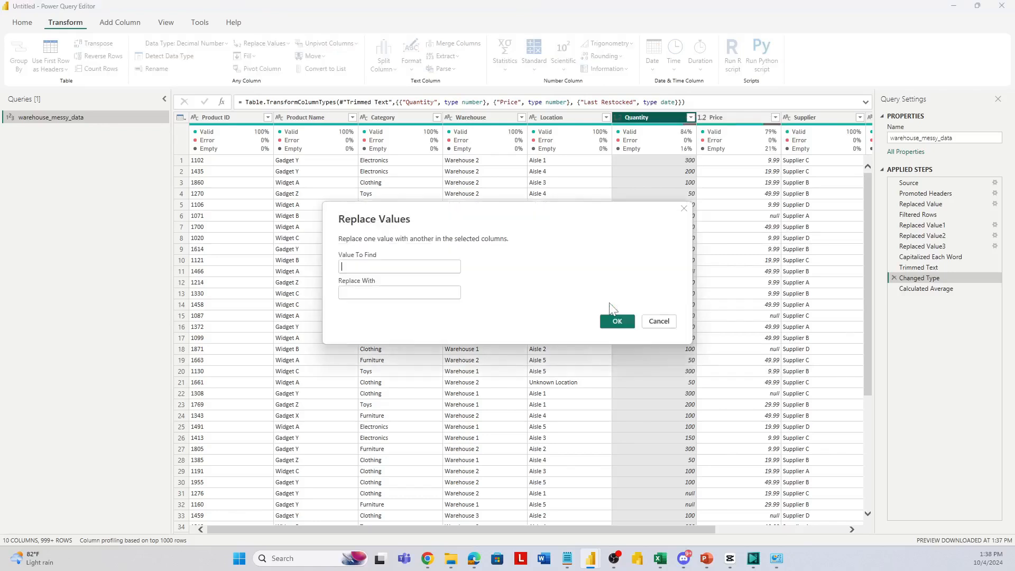
{"action": "type", "text": "null"}
{"action": "key", "text": "Tab"}
{"action": "key", "text": "ctrl+v"}
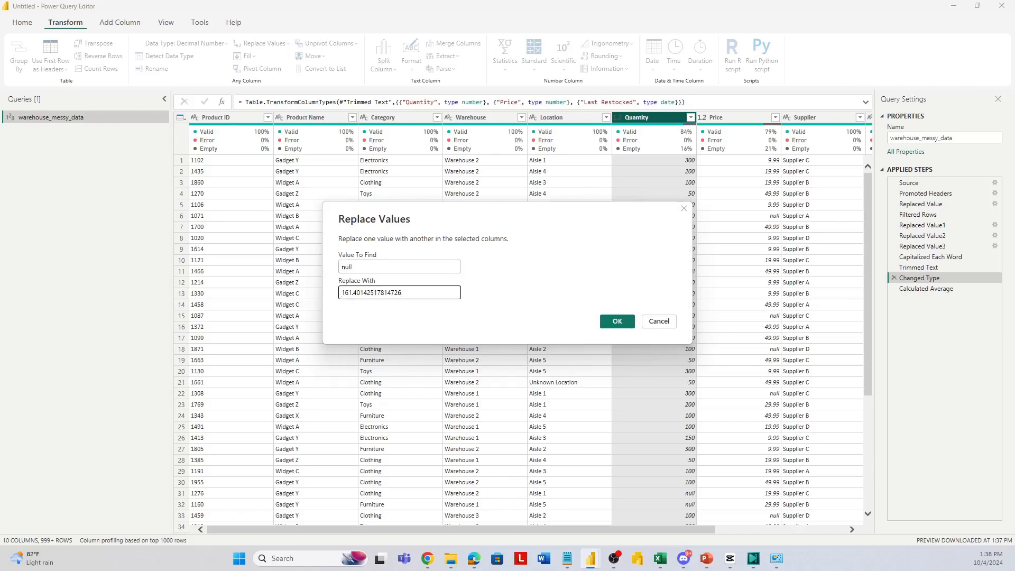
{"action": "key", "text": "BackSpace"}
{"action": "key", "text": "BackSpace"}
{"action": "key", "text": "BackSpace"}
{"action": "key", "text": "BackSpace"}
{"action": "key", "text": "BackSpace"}
{"action": "key", "text": "BackSpace"}
{"action": "key", "text": "BackSpace"}
{"action": "key", "text": "BackSpace"}
{"action": "key", "text": "BackSpace"}
{"action": "key", "text": "BackSpace"}
{"action": "left_click", "coordinate": [618, 322]}
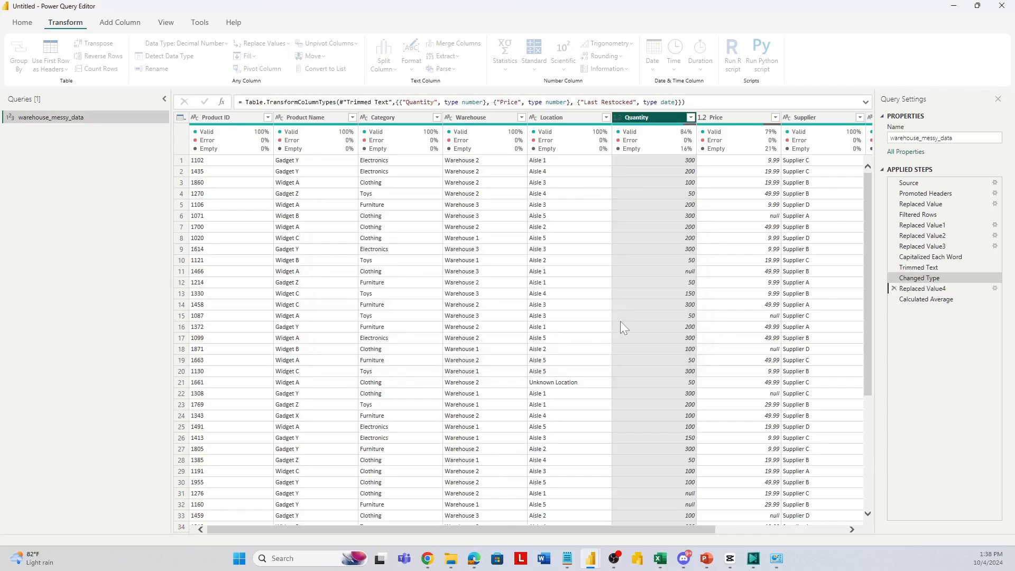
Insert a step that calculates the average of the Price column and copy the result
{"action": "left_click_drag", "start_coordinate": [687, 528], "coordinate": [728, 532]}
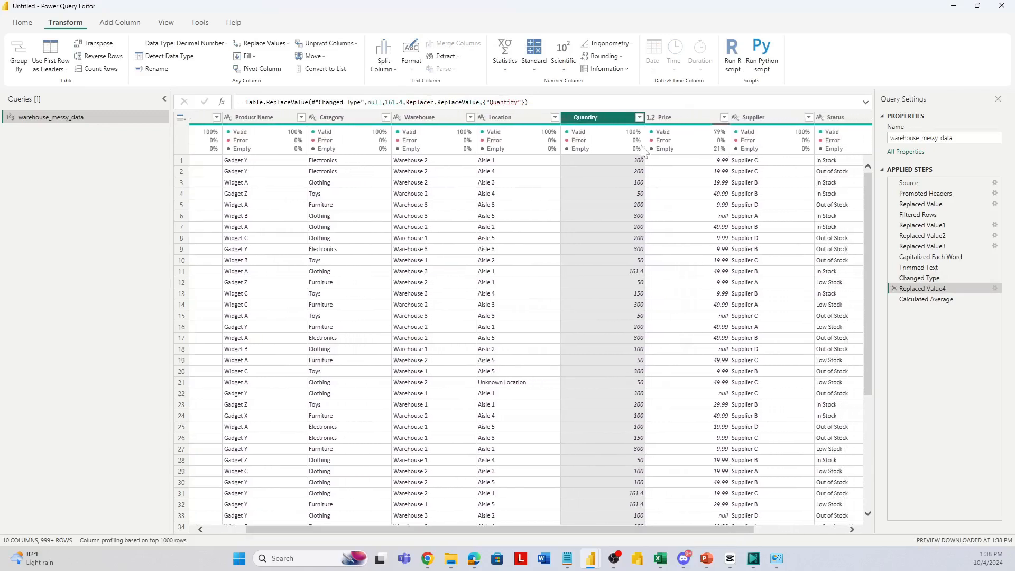
{"action": "left_click", "coordinate": [675, 115]}
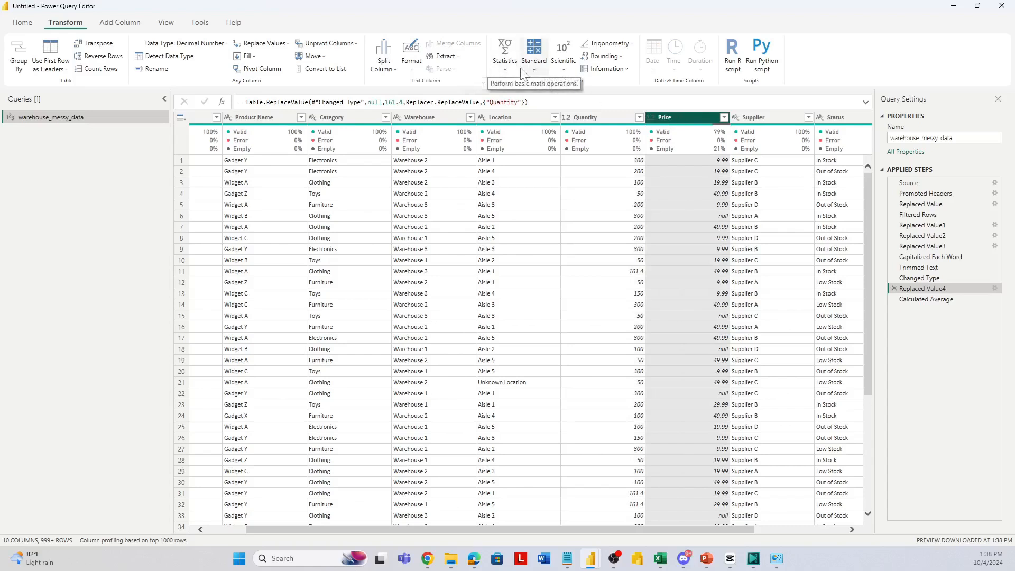
{"action": "left_click", "coordinate": [505, 62]}
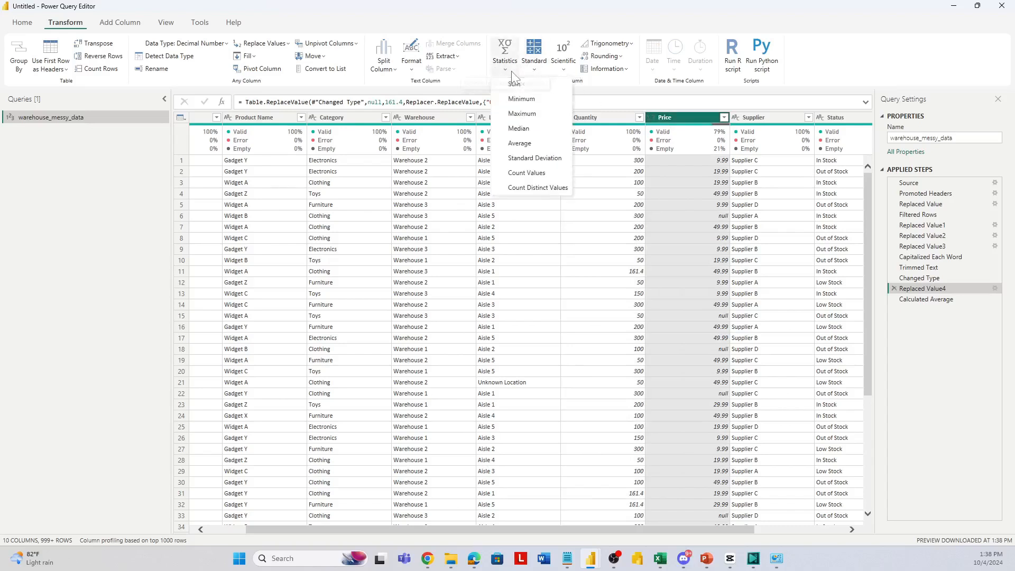
{"action": "left_click", "coordinate": [542, 146]}
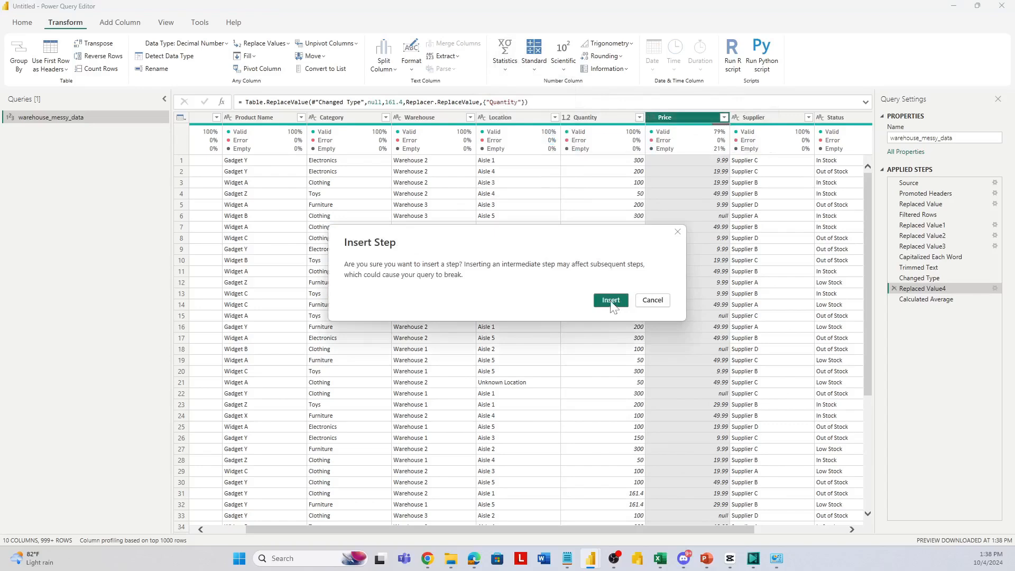
{"action": "left_click", "coordinate": [612, 302]}
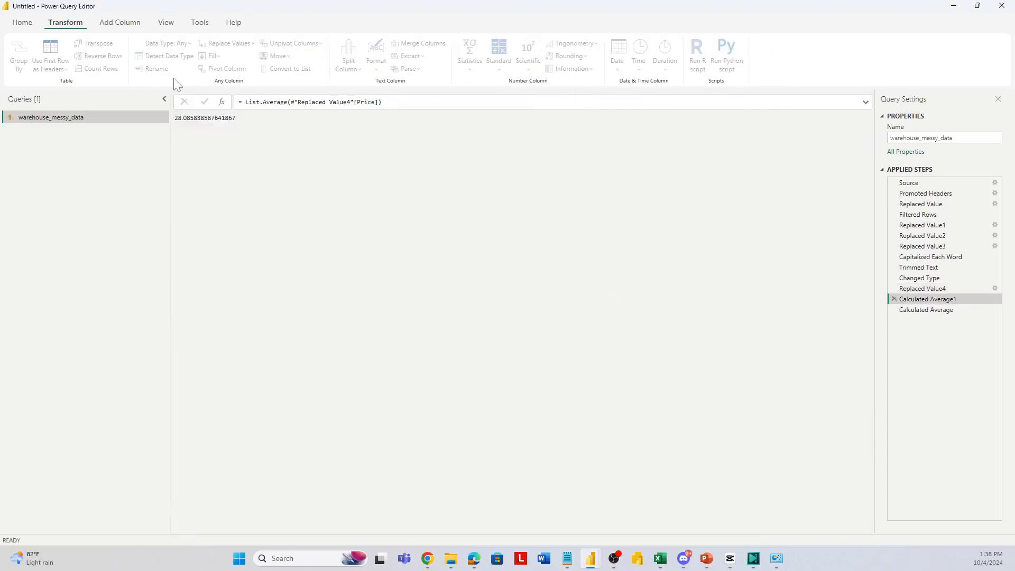
{"action": "left_click_drag", "start_coordinate": [234, 119], "coordinate": [168, 120]}
{"action": "key", "text": "ctrl+c"}
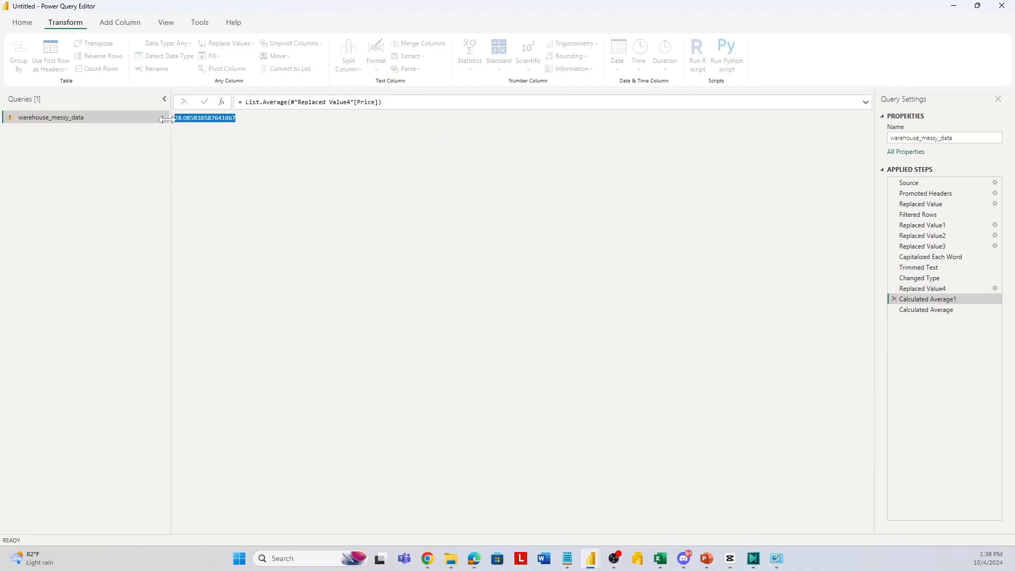
Insert a step after the Quantity replacement that replaces null in the Price column with the average rounded to 28.09
{"action": "left_click", "coordinate": [921, 291]}
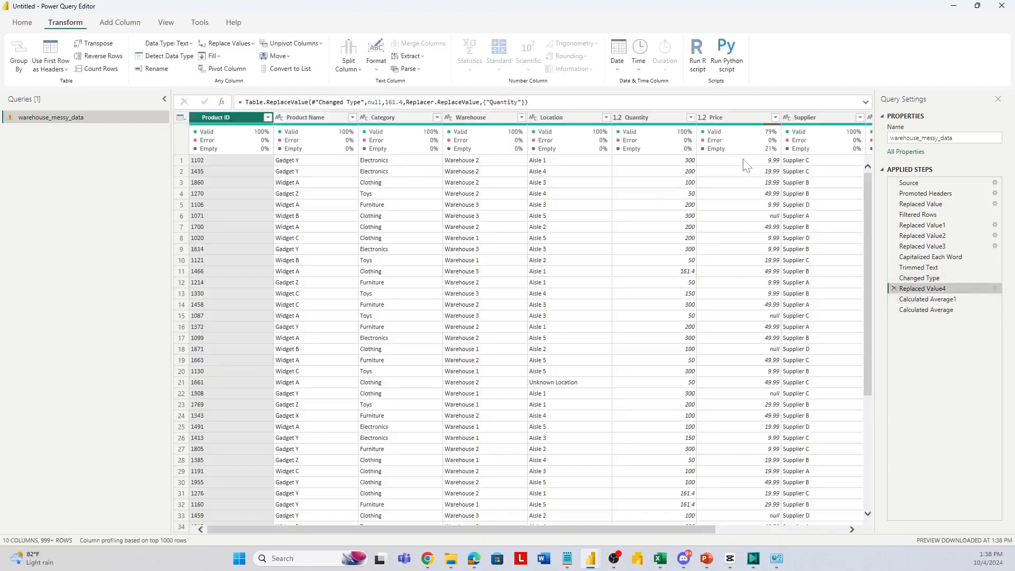
{"action": "right_click", "coordinate": [725, 119]}
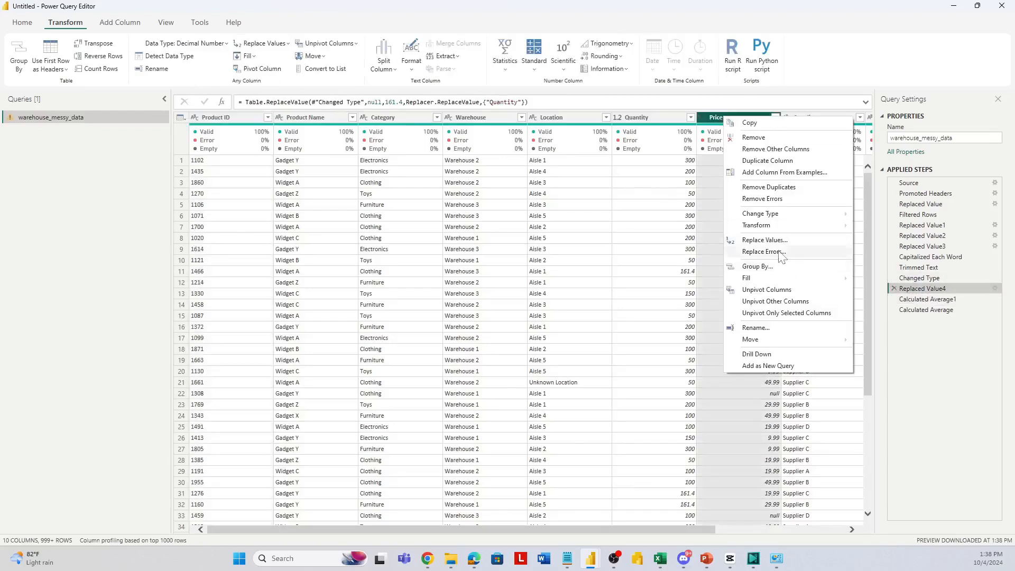
{"action": "left_click", "coordinate": [785, 242]}
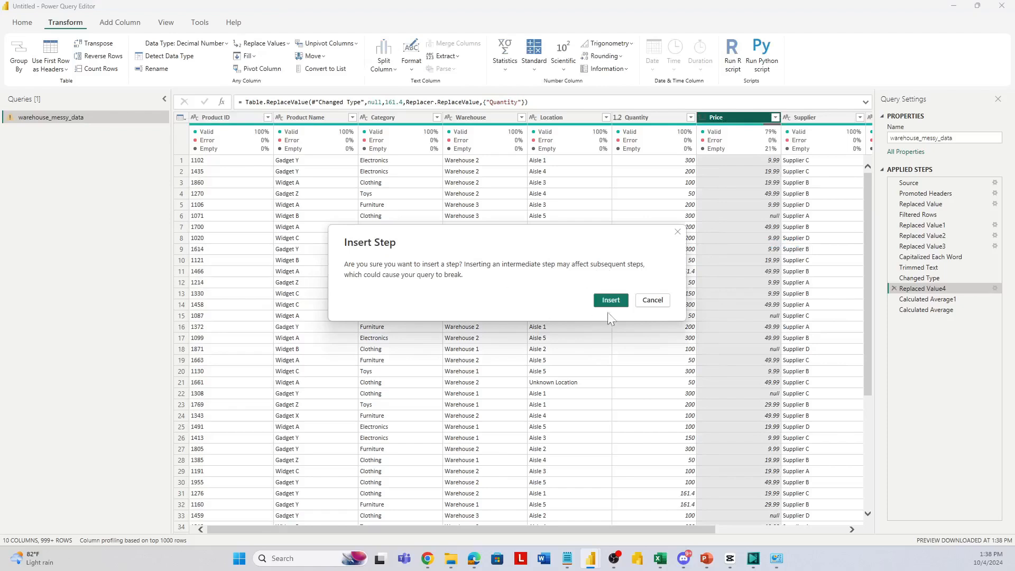
{"action": "left_click", "coordinate": [614, 301]}
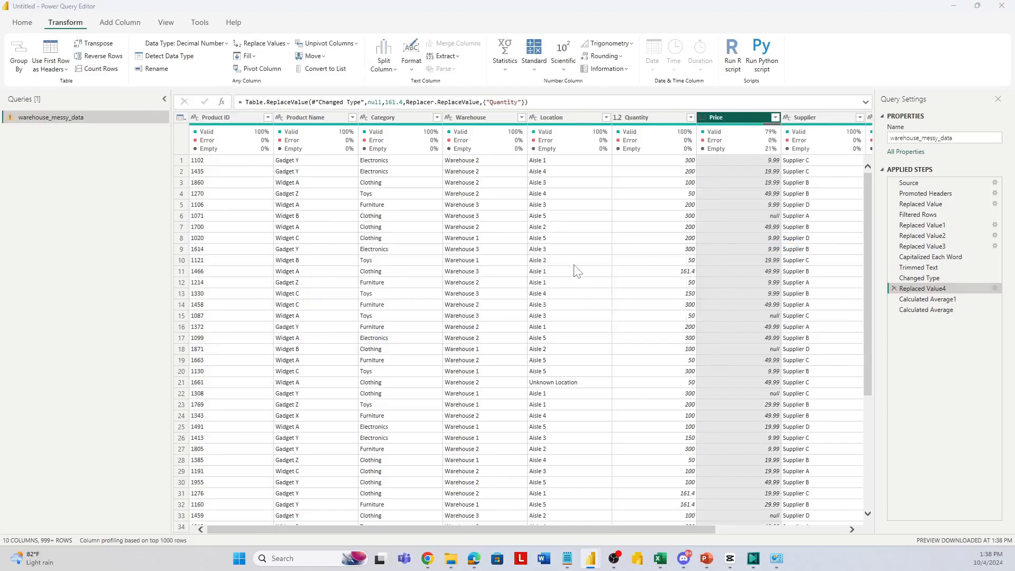
{"action": "type", "text": "null"}
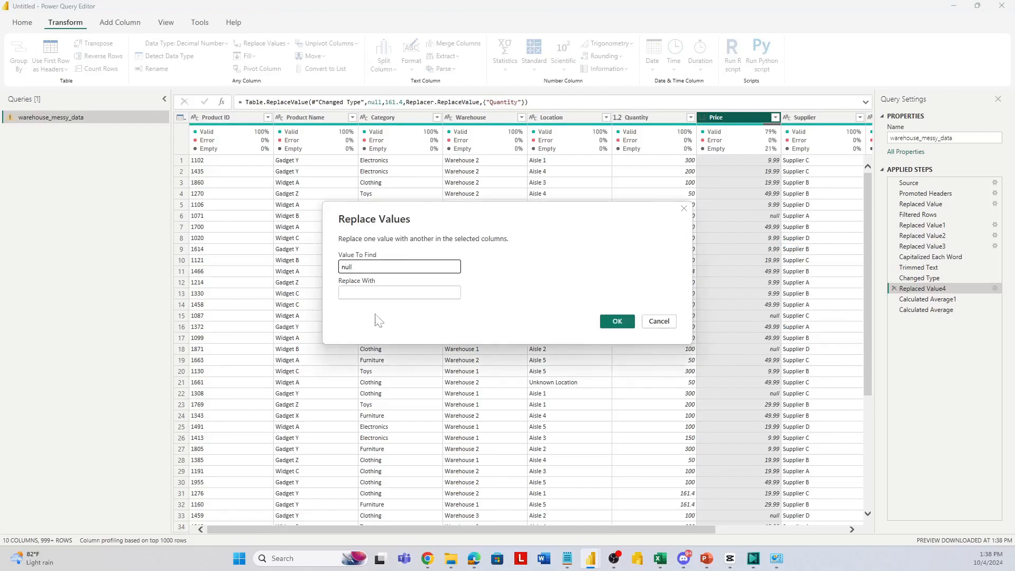
{"action": "left_click", "coordinate": [378, 291]}
{"action": "key", "text": "ctrl+v"}
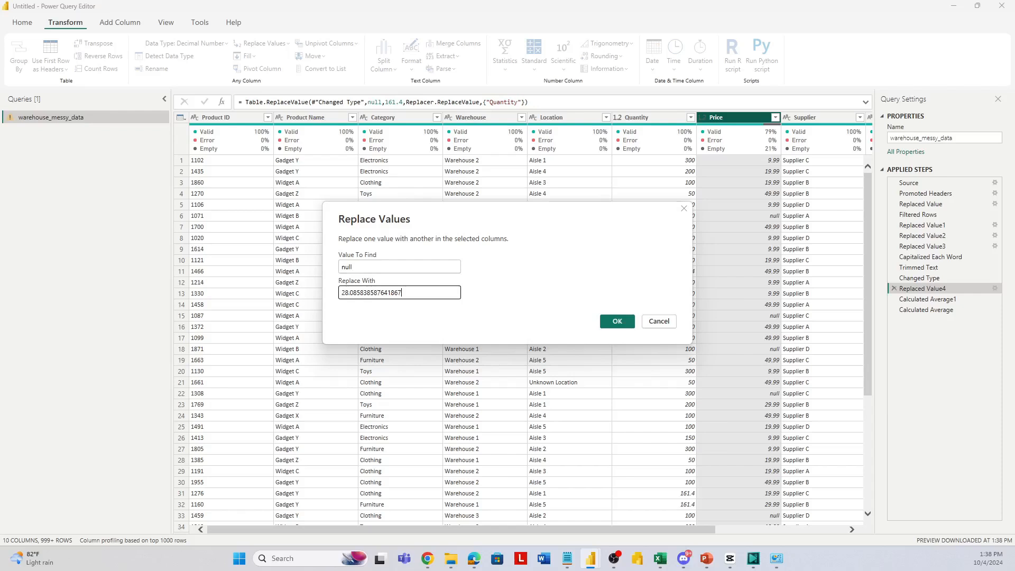
{"action": "left_click_drag", "start_coordinate": [403, 293], "coordinate": [362, 294]}
{"action": "key", "text": "BackSpace"}
{"action": "left_click", "coordinate": [617, 321]}
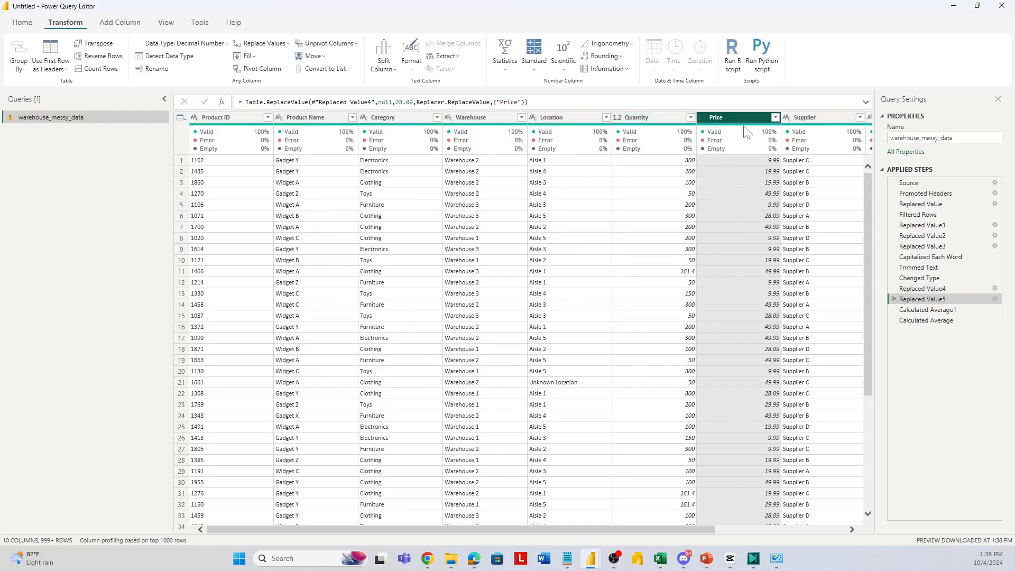
Delete the two average calculation steps from the query's applied steps
{"action": "mouse_move", "coordinate": [669, 138]}
{"action": "scroll", "coordinate": [682, 333], "scroll_direction": "down", "scroll_amount": 5}
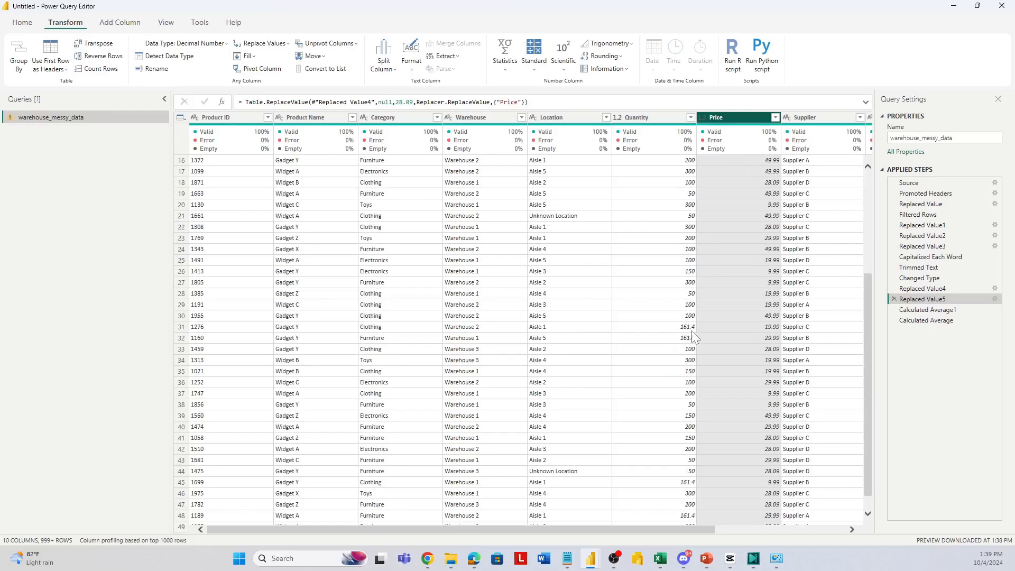
{"action": "scroll", "coordinate": [690, 376], "scroll_direction": "down", "scroll_amount": 4}
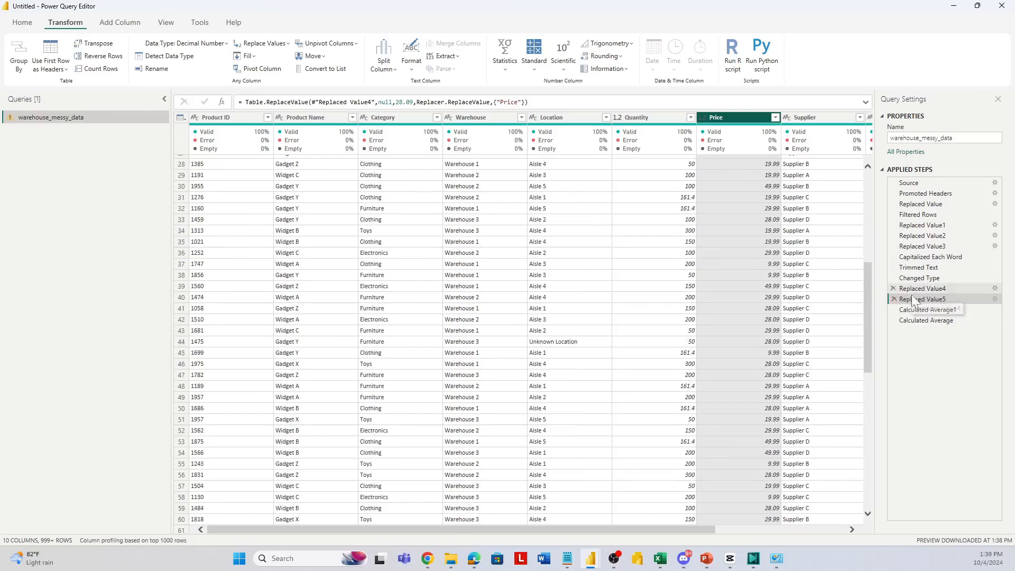
{"action": "left_click", "coordinate": [898, 311]}
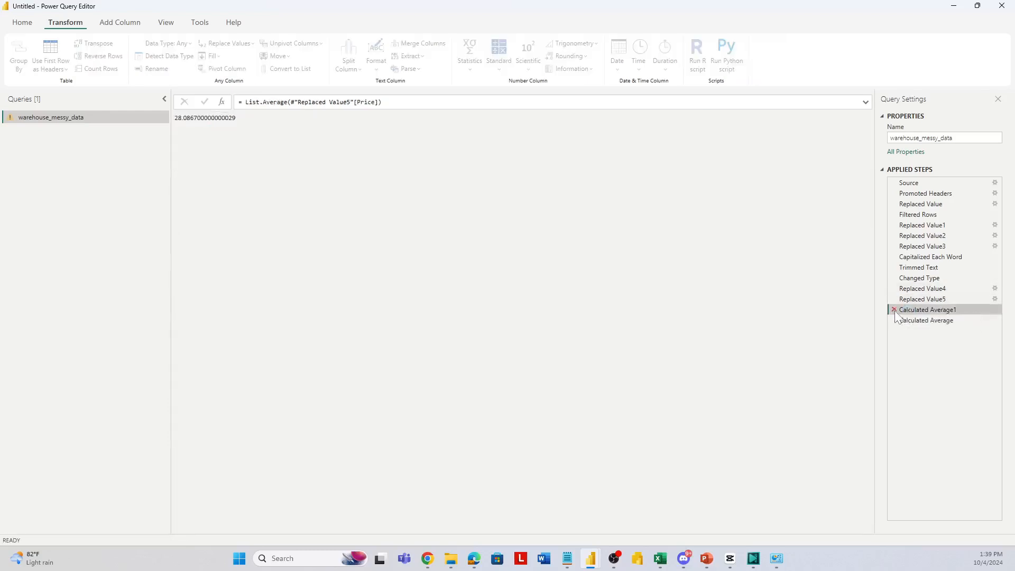
{"action": "left_click", "coordinate": [894, 310]}
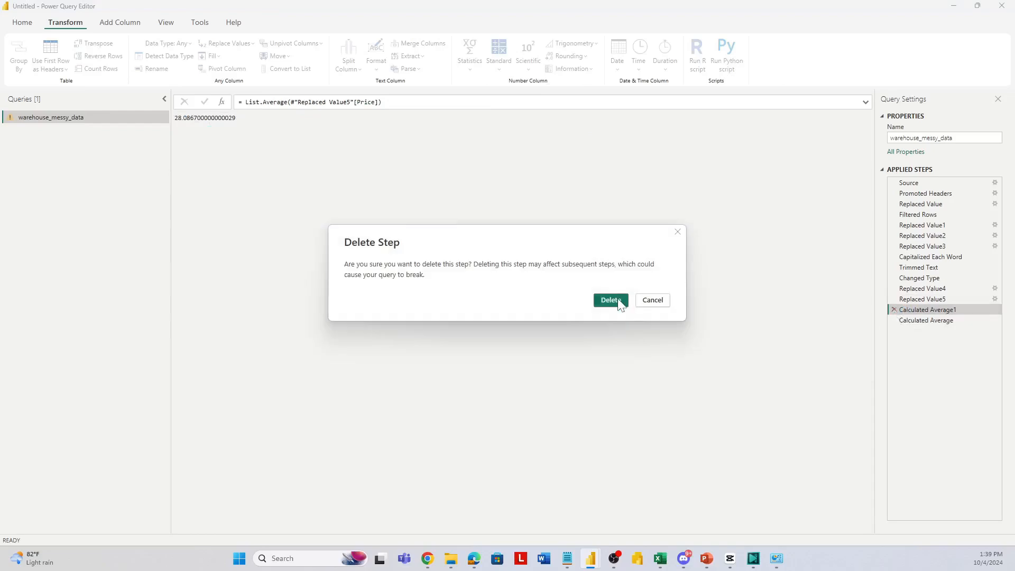
{"action": "left_click", "coordinate": [611, 299]}
{"action": "left_click", "coordinate": [894, 309]}
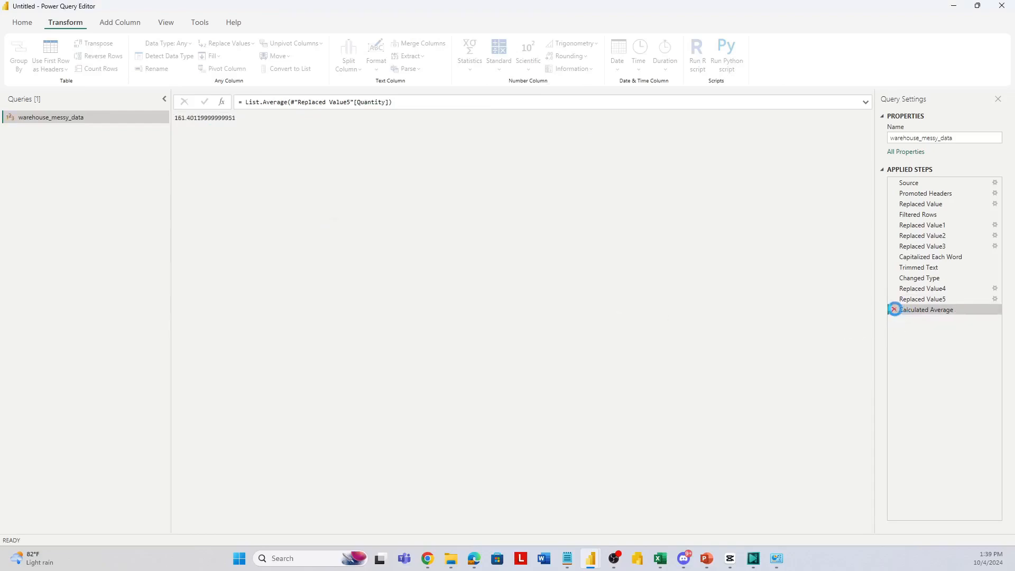
Close the query editor with the changes applied and show the cleaned warehouse_messy_data table in Table view
{"action": "left_click_drag", "start_coordinate": [678, 530], "coordinate": [639, 538]}
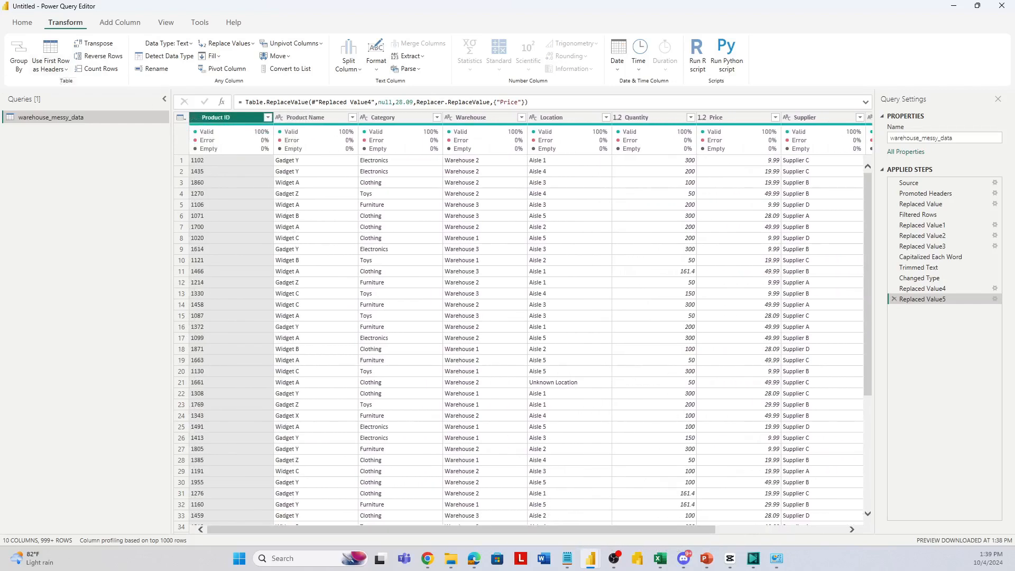
{"action": "left_click", "coordinate": [20, 25]}
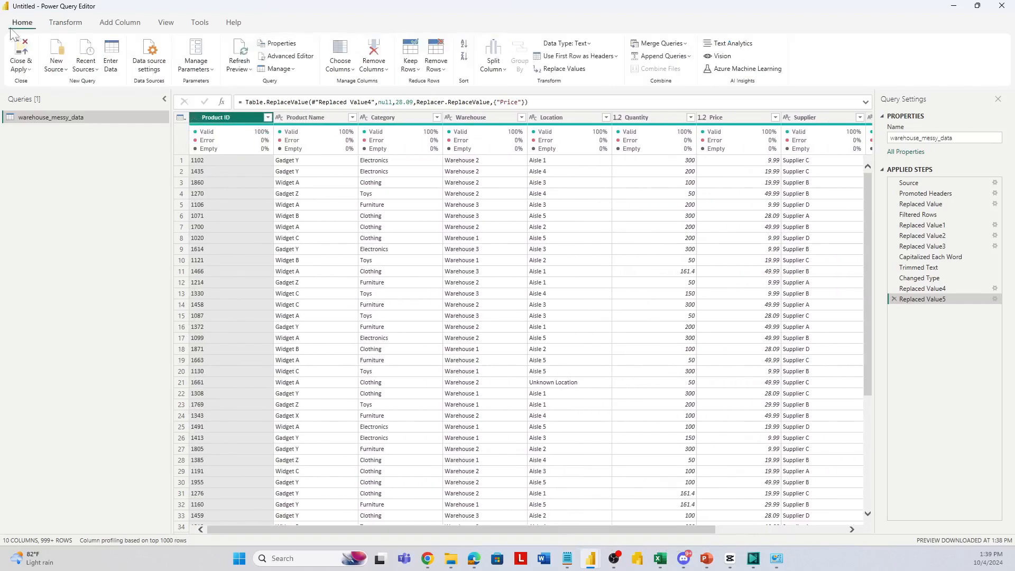
{"action": "left_click", "coordinate": [20, 69]}
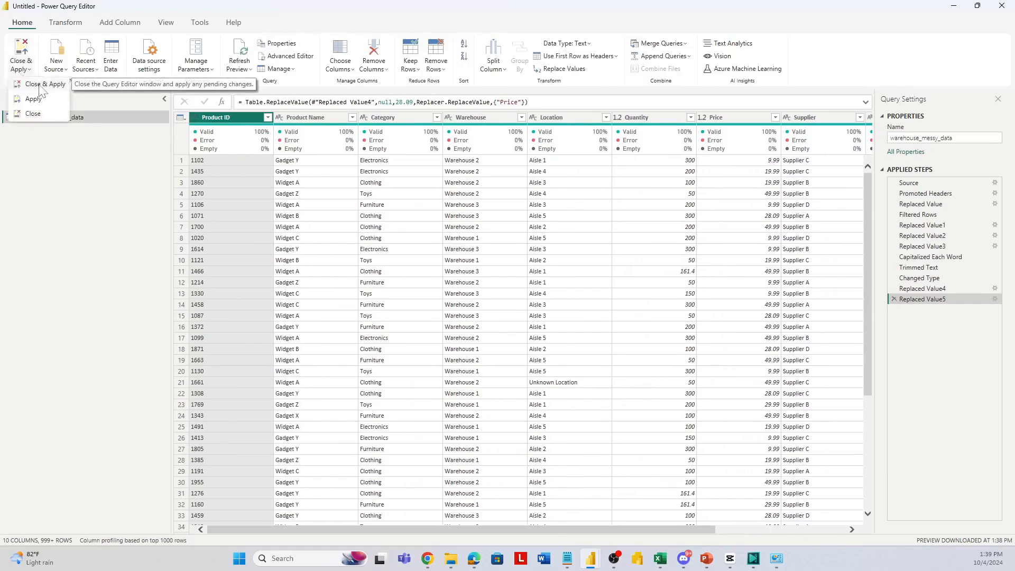
{"action": "left_click", "coordinate": [41, 88]}
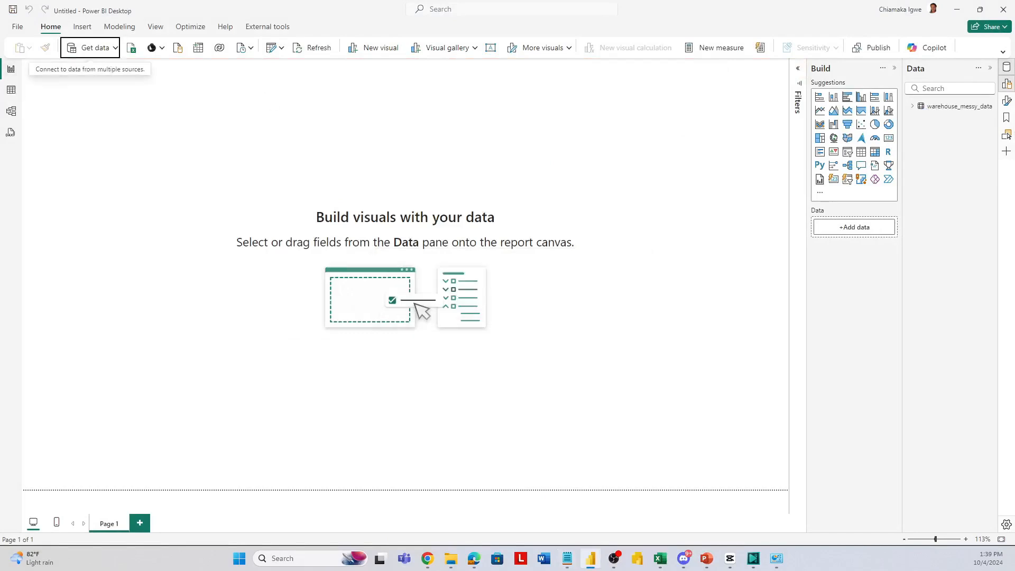
{"action": "left_click", "coordinate": [13, 96]}
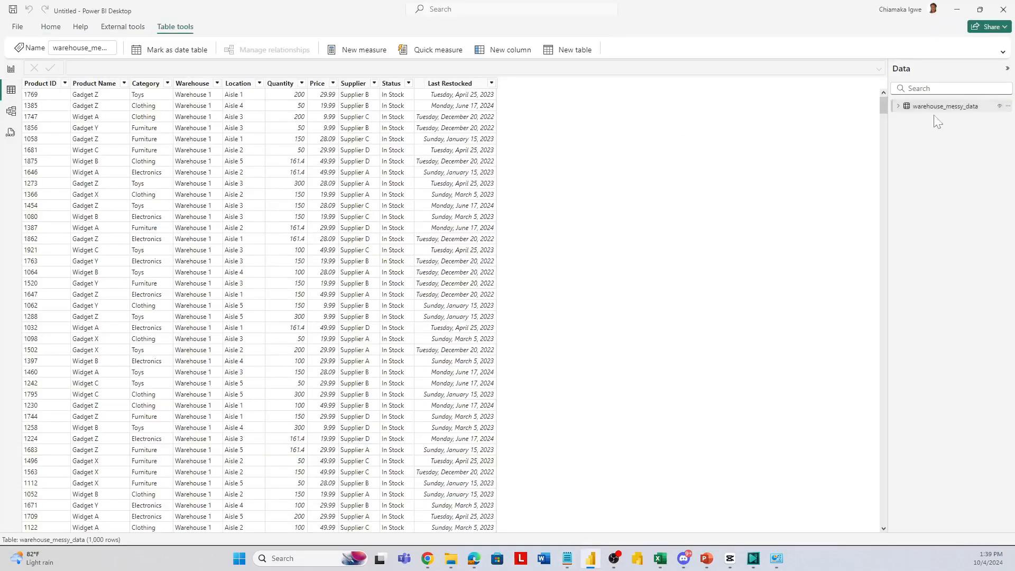